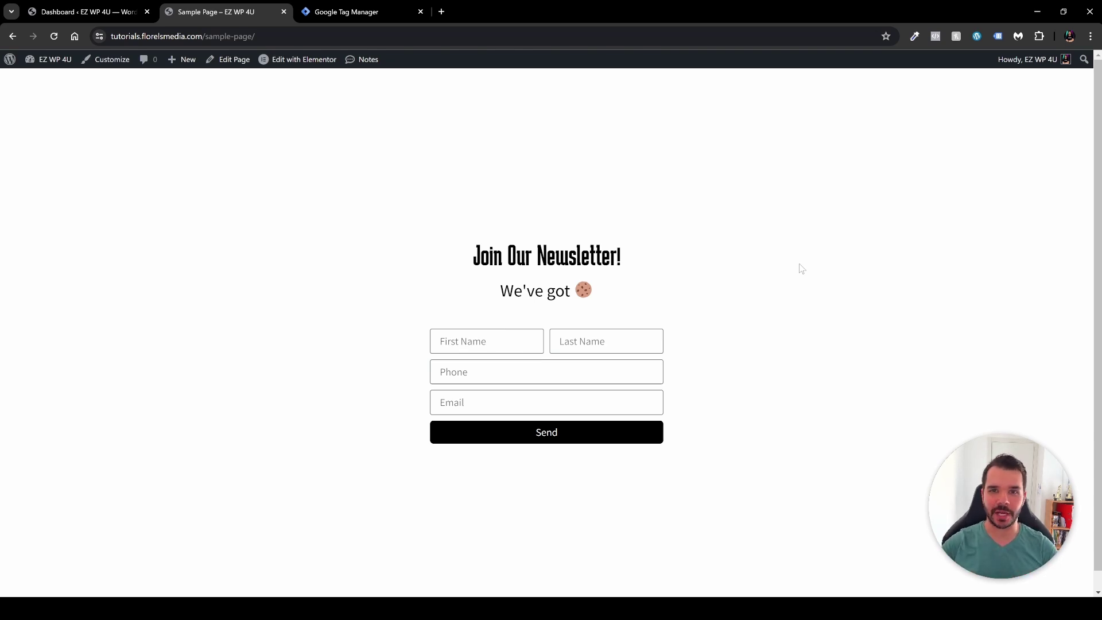
- Check the WordPress dashboard, then view the GTM Tags list showing only GA 4 - Pageview
key(ctrl+shift+Tab)
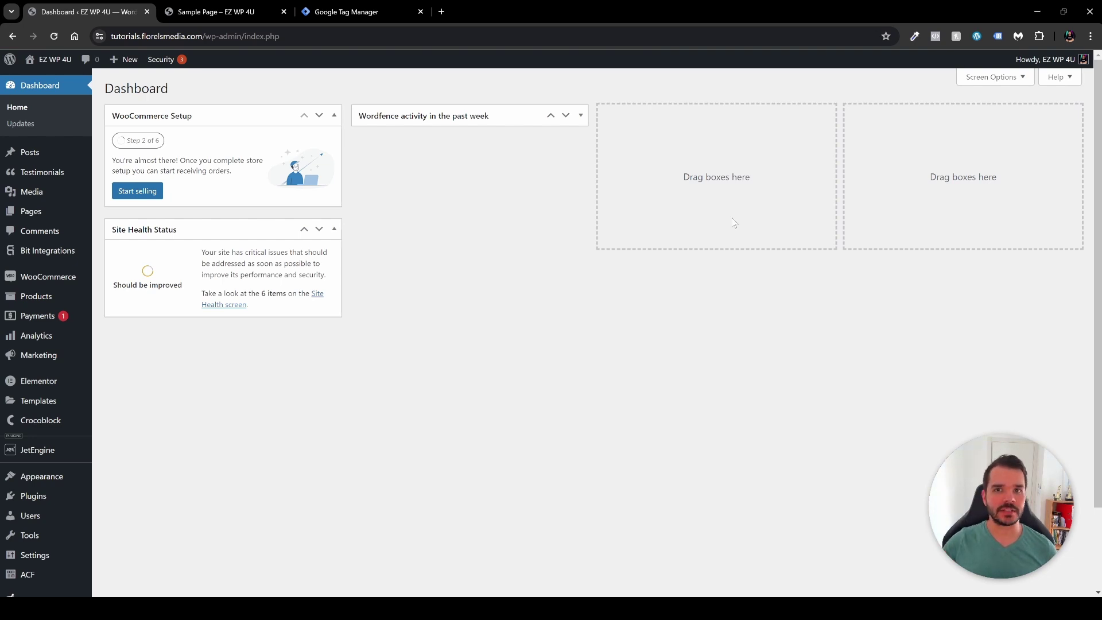
click(357, 12)
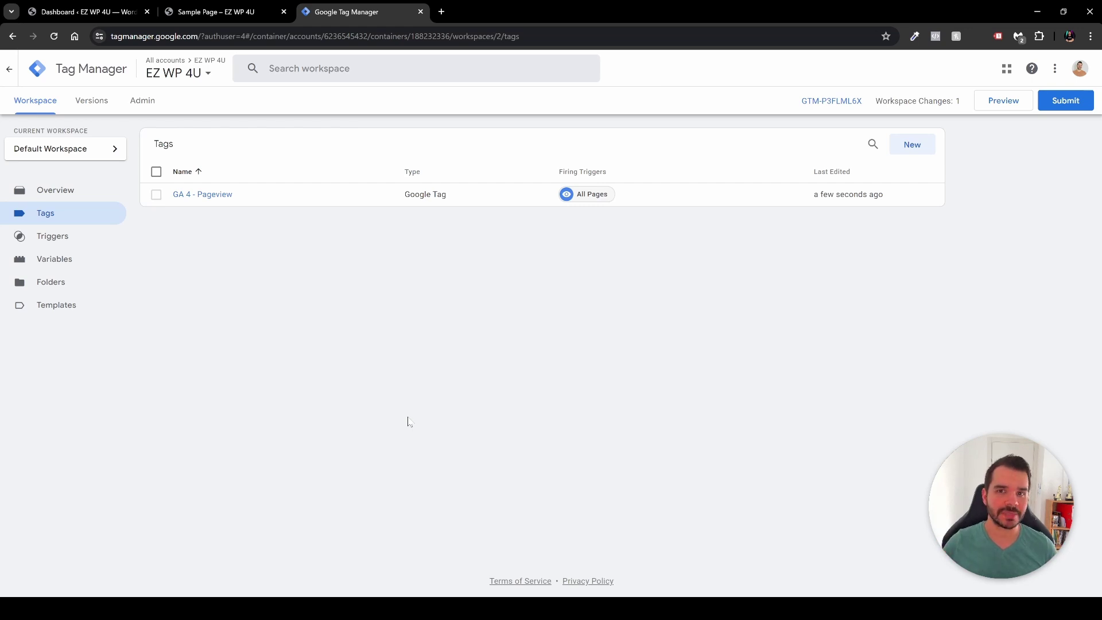
- Open the container's Install Google Tag Manager dialog with its head and body snippets
click(831, 103)
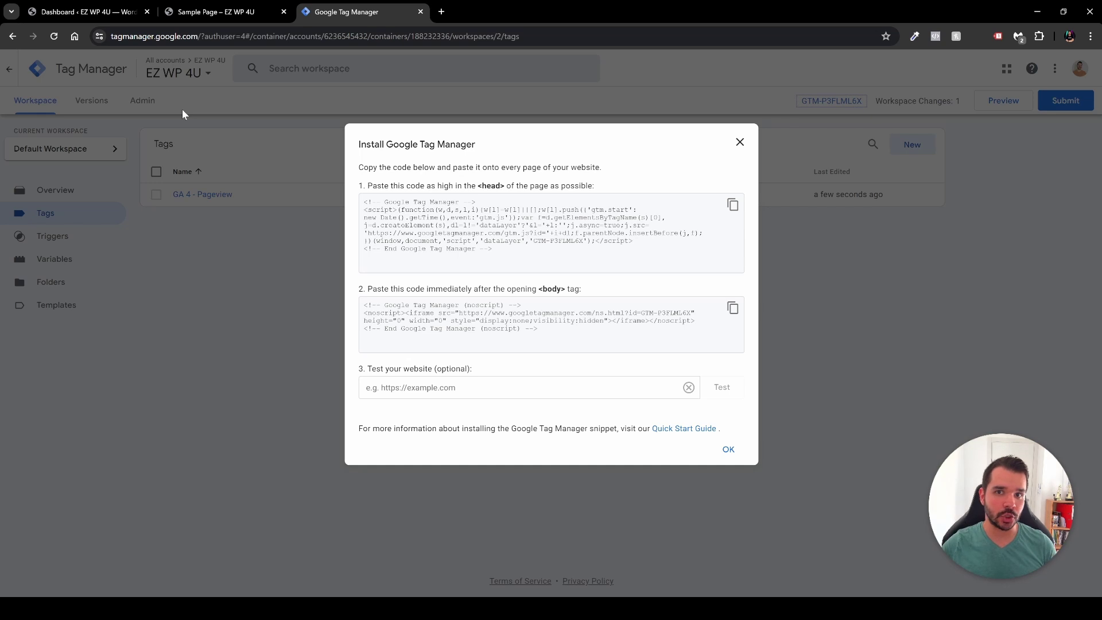
- Open Elementor's Custom Code list in the WordPress dashboard to check both GTM snippets
click(86, 12)
mouse_move(41, 384)
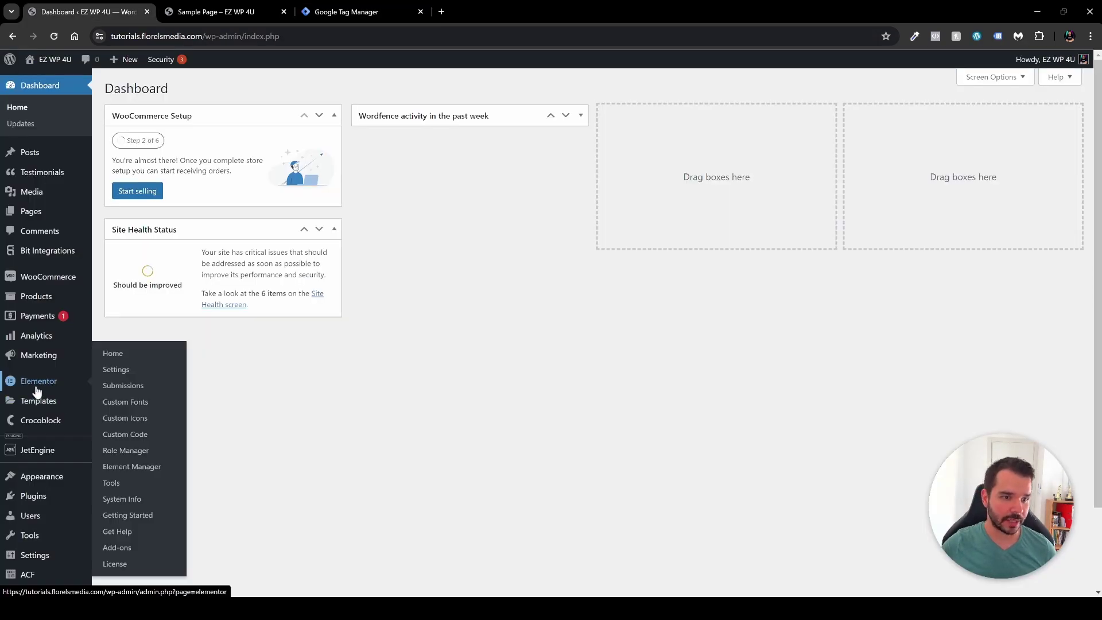
click(117, 434)
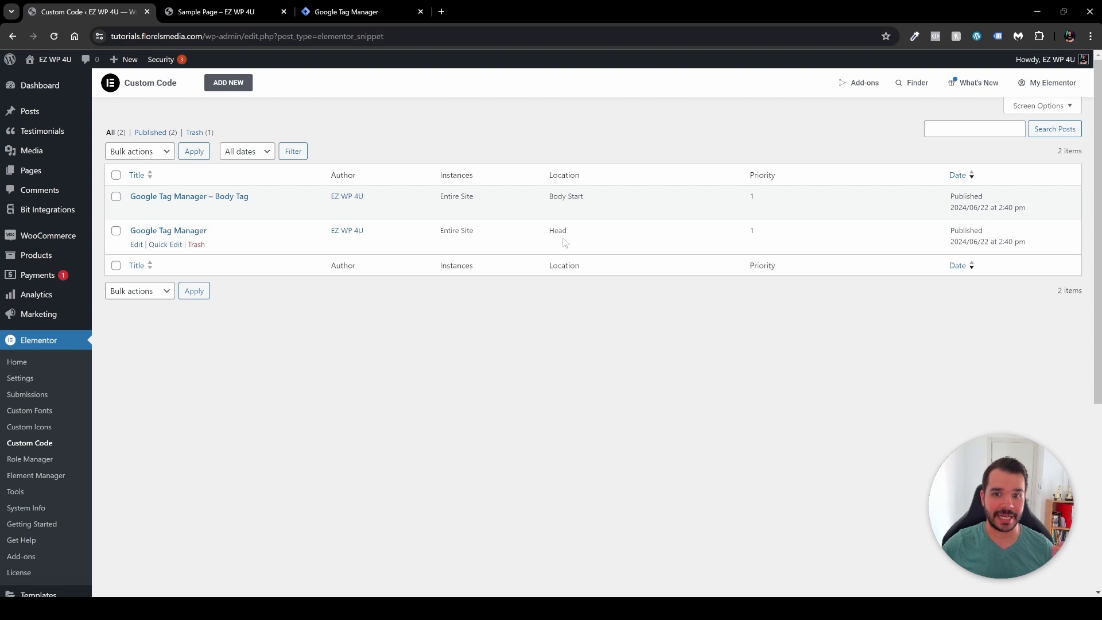
- Return to GTM and highlight the instruction to paste the snippet high in the head
click(339, 10)
drag(584, 290, 399, 290)
drag(597, 186, 363, 194)
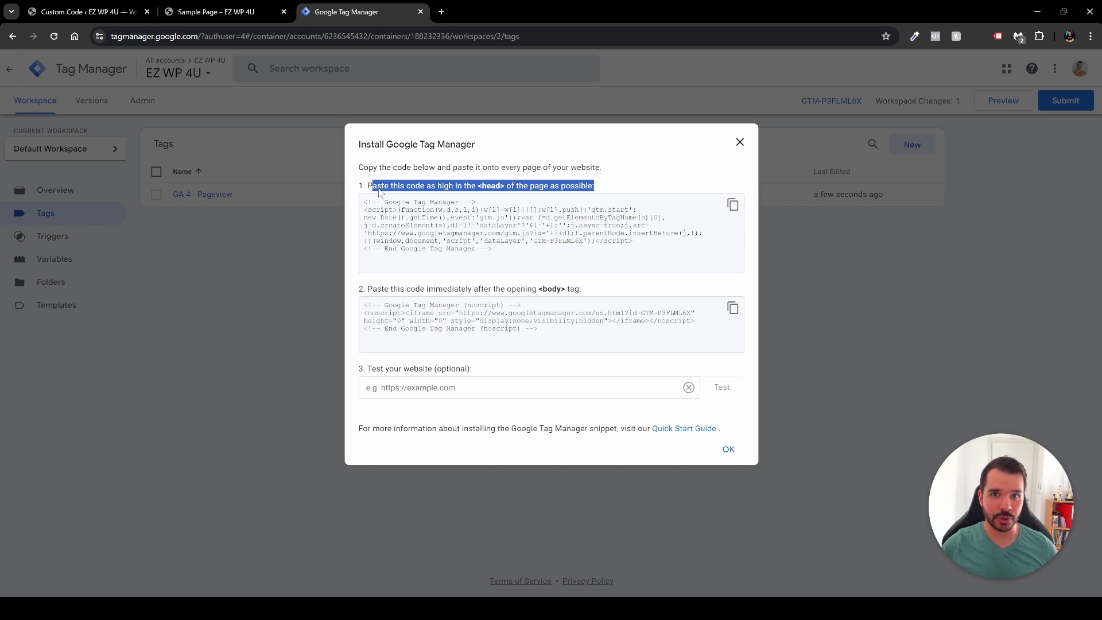
- Close the Install Google Tag Manager dialog and switch to the Sample Page with its form
click(366, 387)
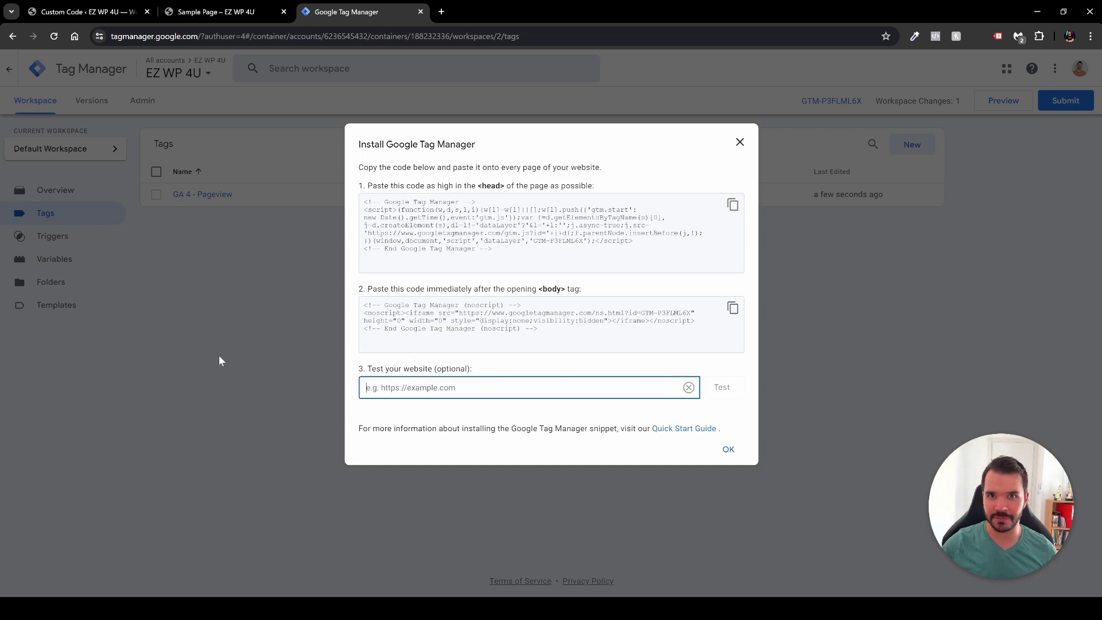
click(740, 143)
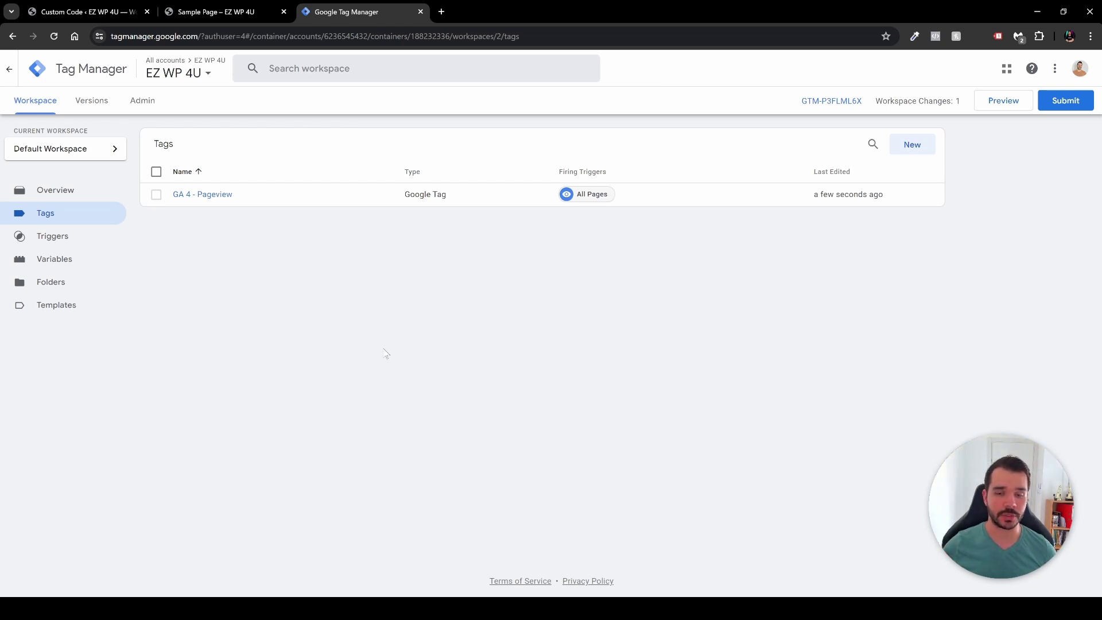
key(ctrl+Page_Up)
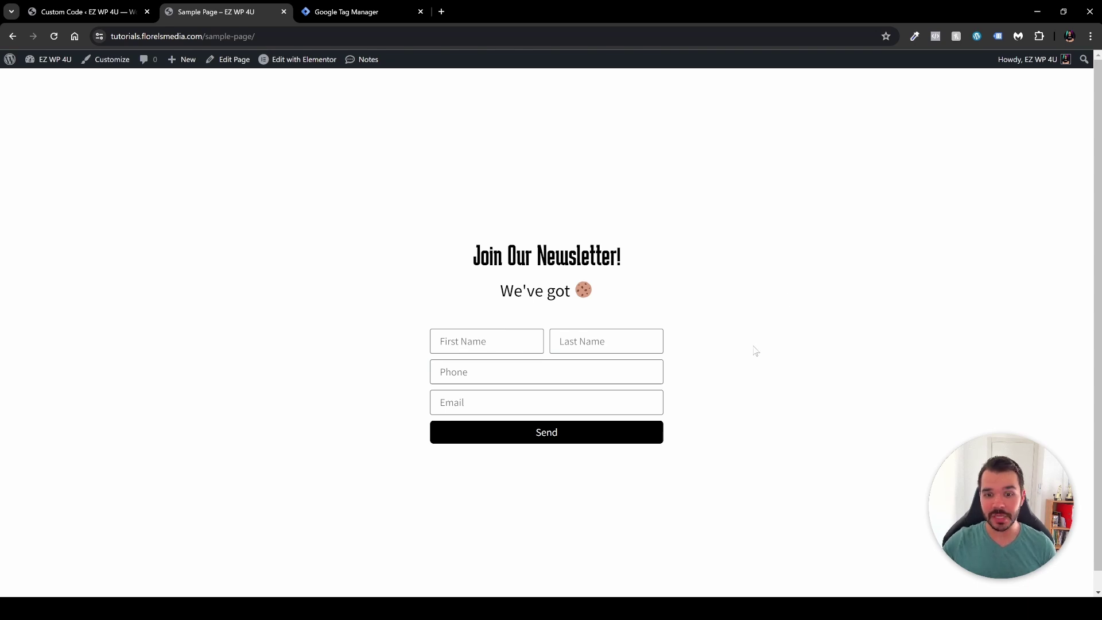
right_click(673, 371)
click(703, 355)
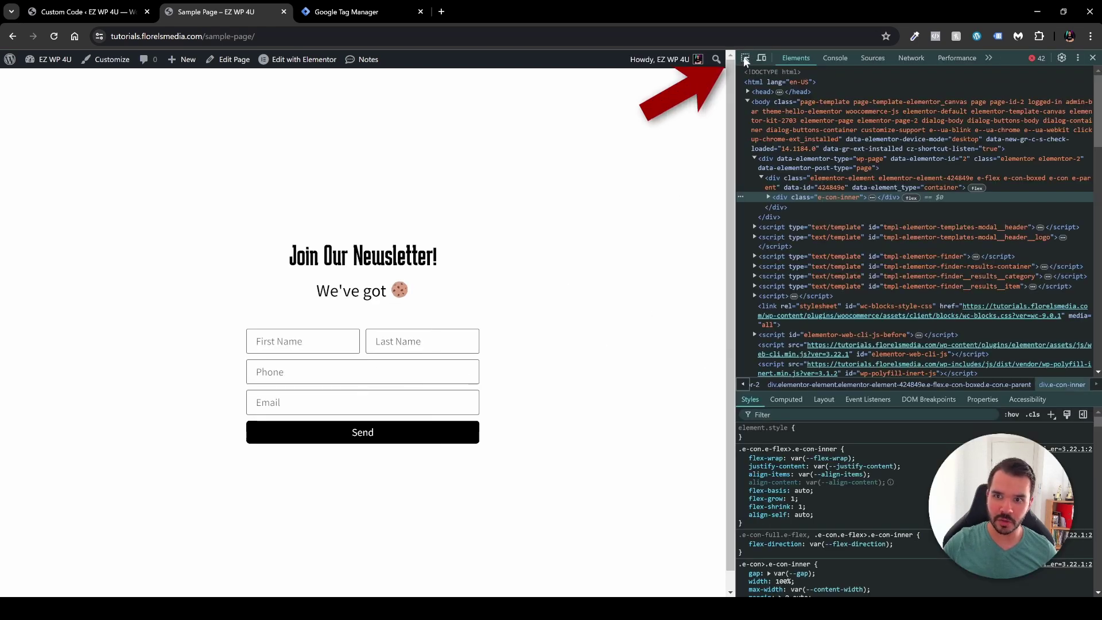
click(746, 58)
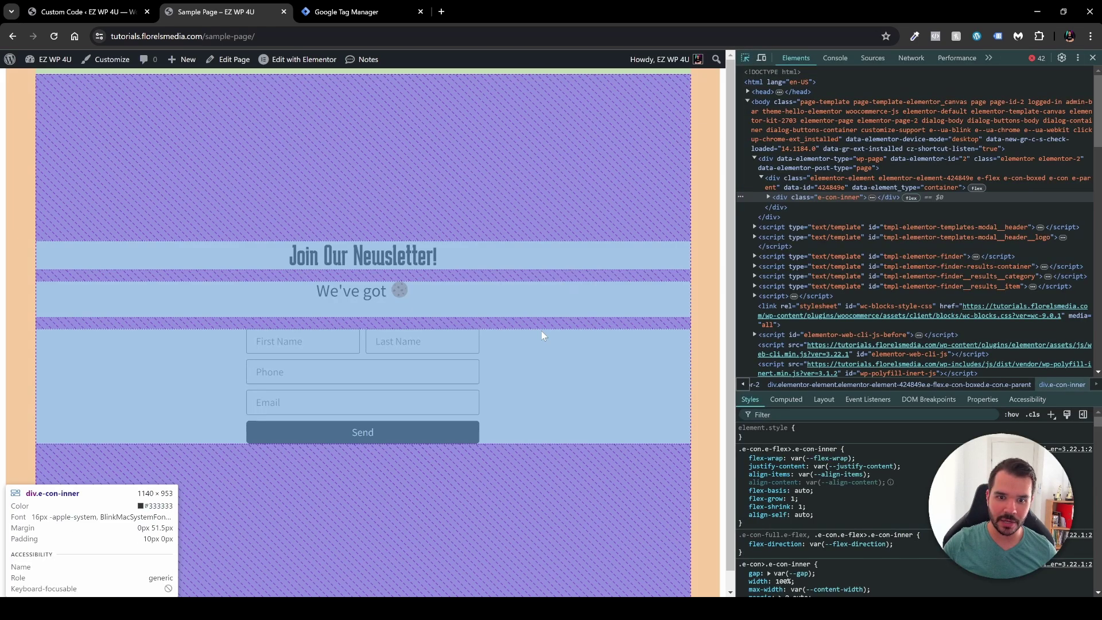
click(481, 391)
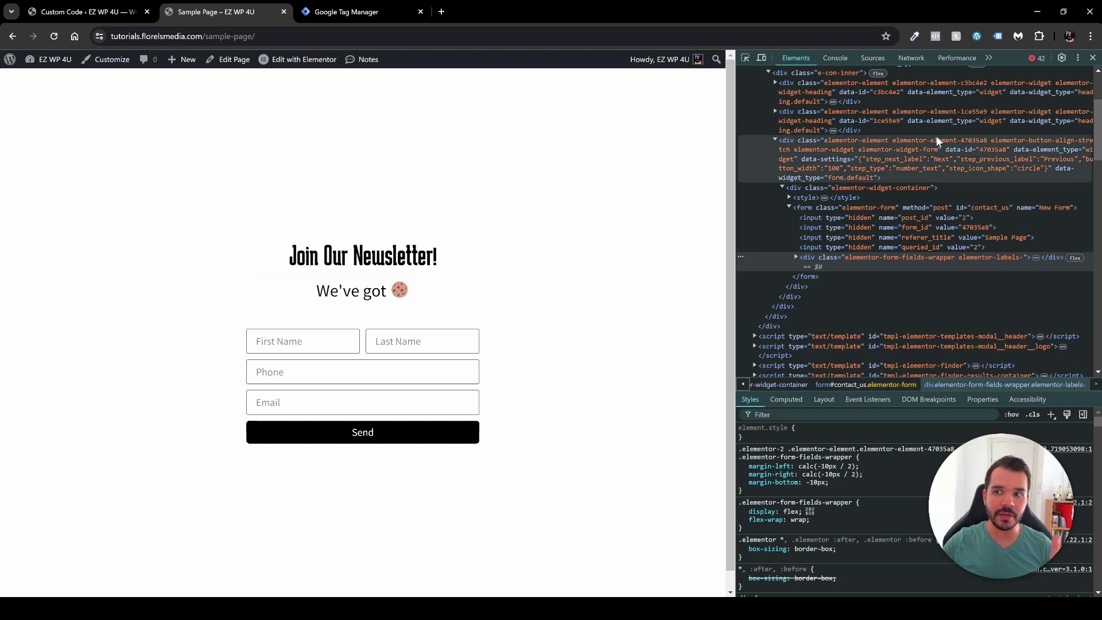
click(1092, 58)
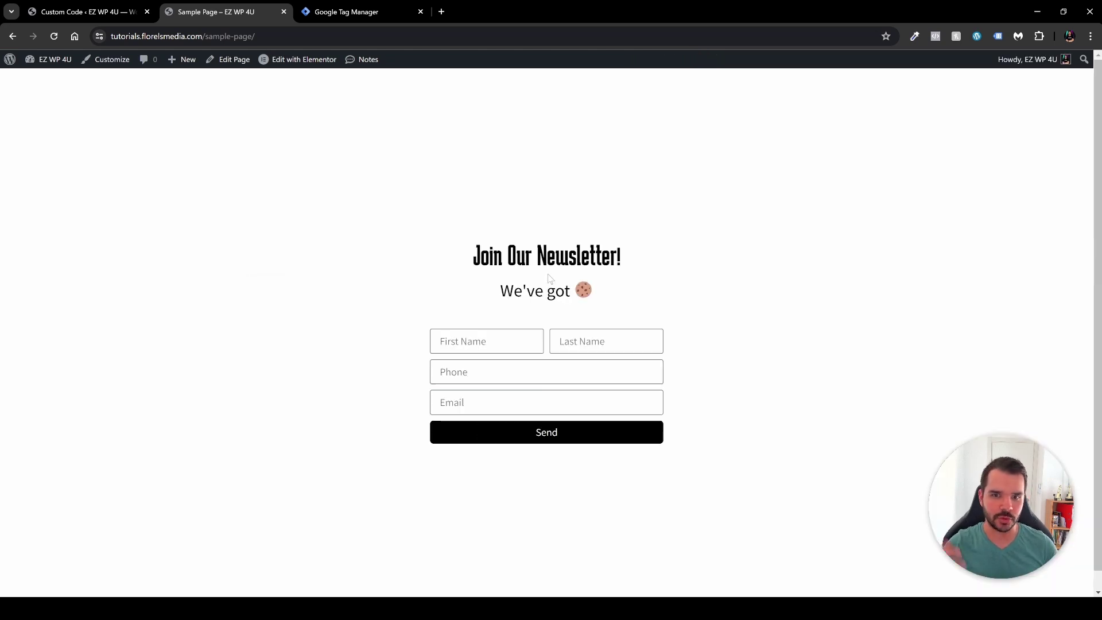
- Open the Sample Page in Elementor and confirm the newsletter form's Form ID is contact_us
middle_click(291, 67)
click(345, 11)
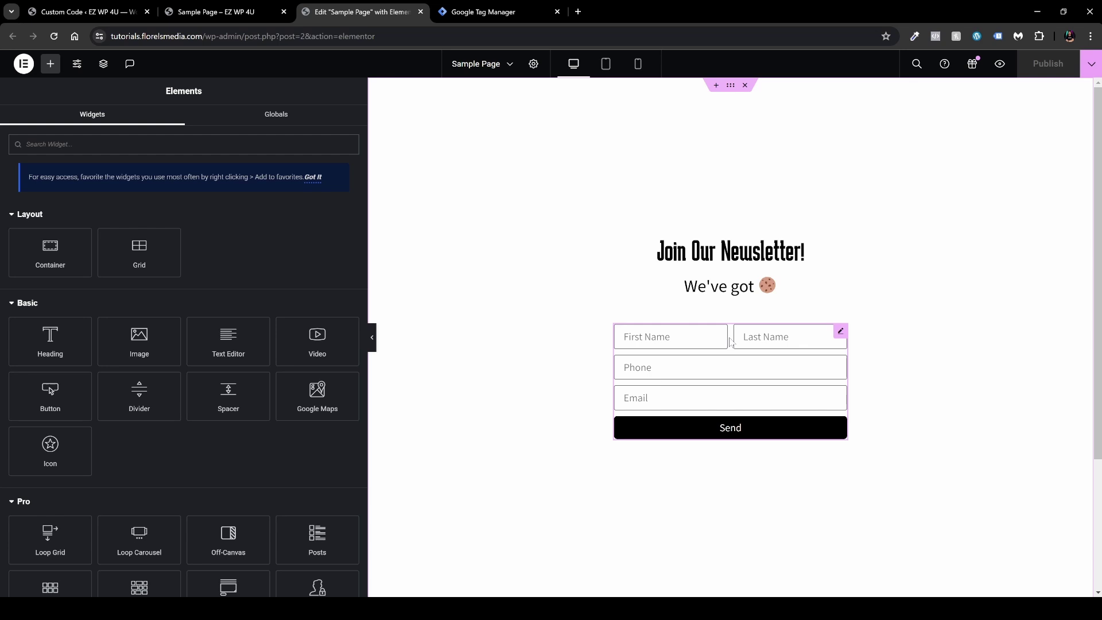
click(840, 332)
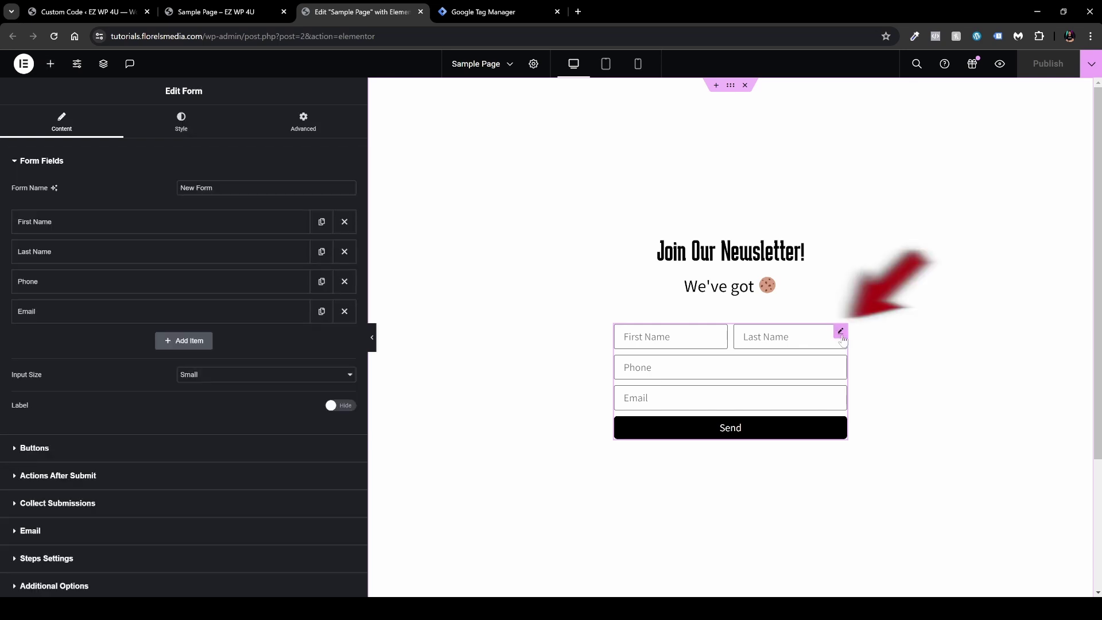
scroll(136, 313, down, 2)
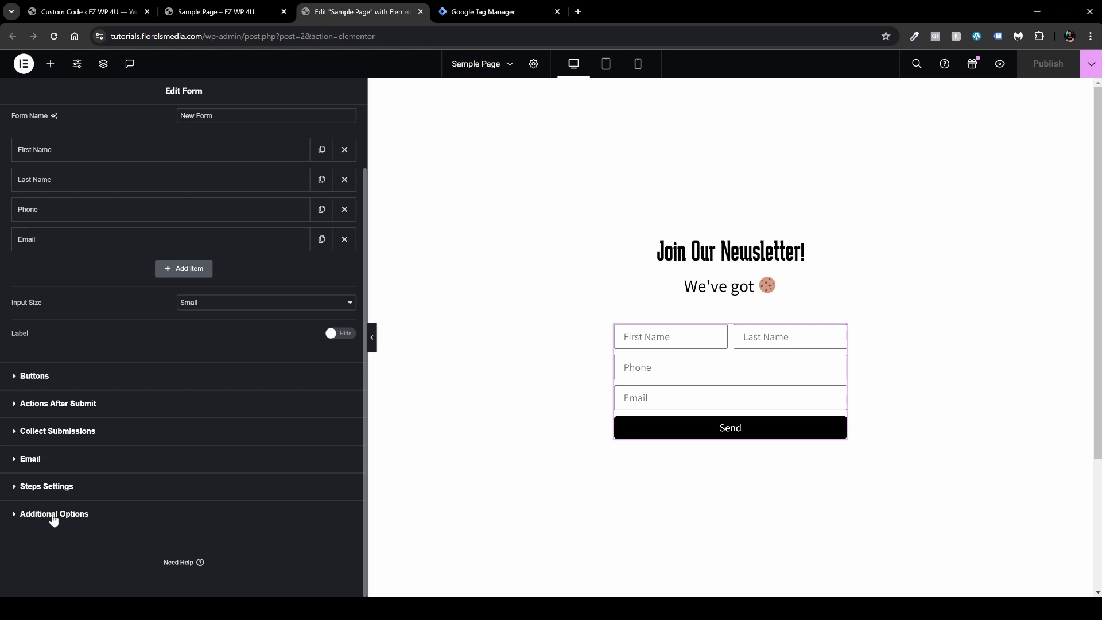
click(52, 518)
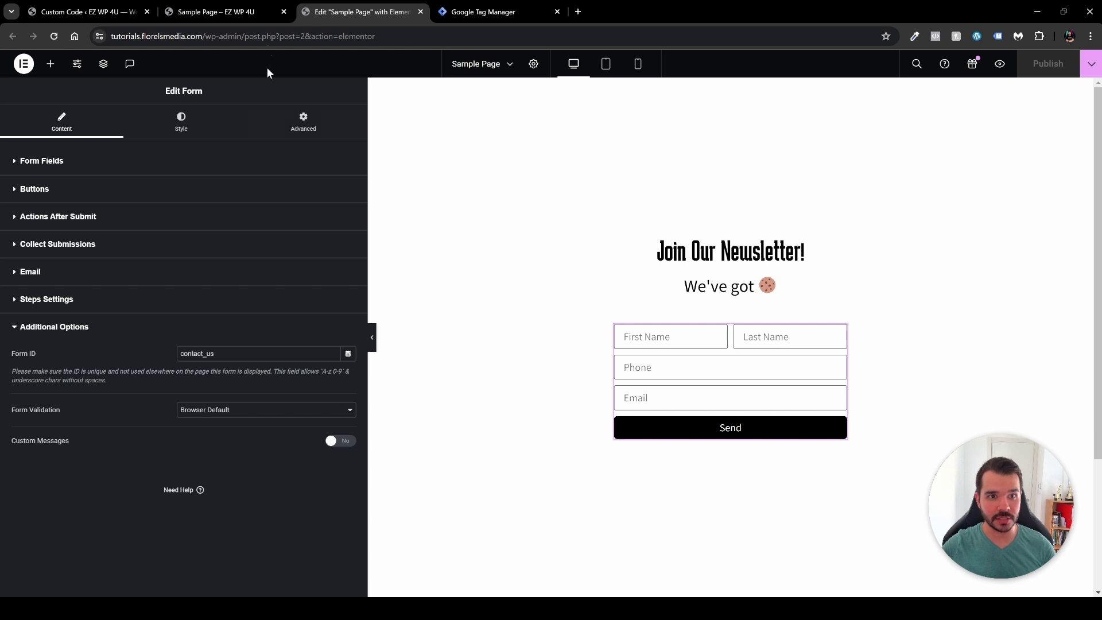
click(249, 12)
- Inspect the live Sample Page in DevTools to locate the form element with id contact_us
right_click(679, 368)
click(703, 351)
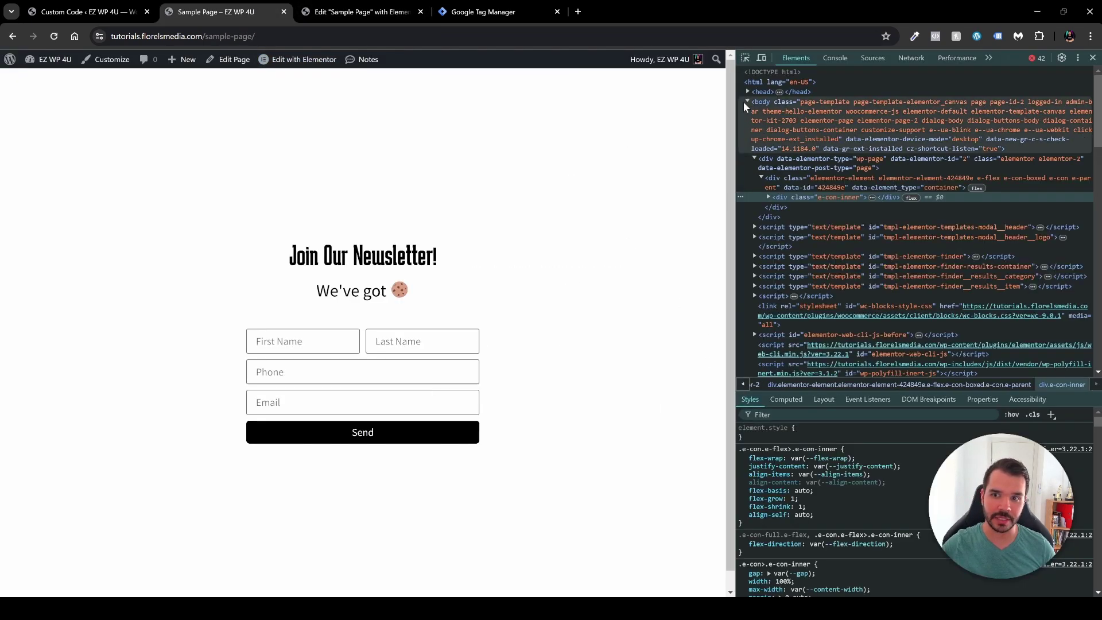
key(ctrl+shift+c)
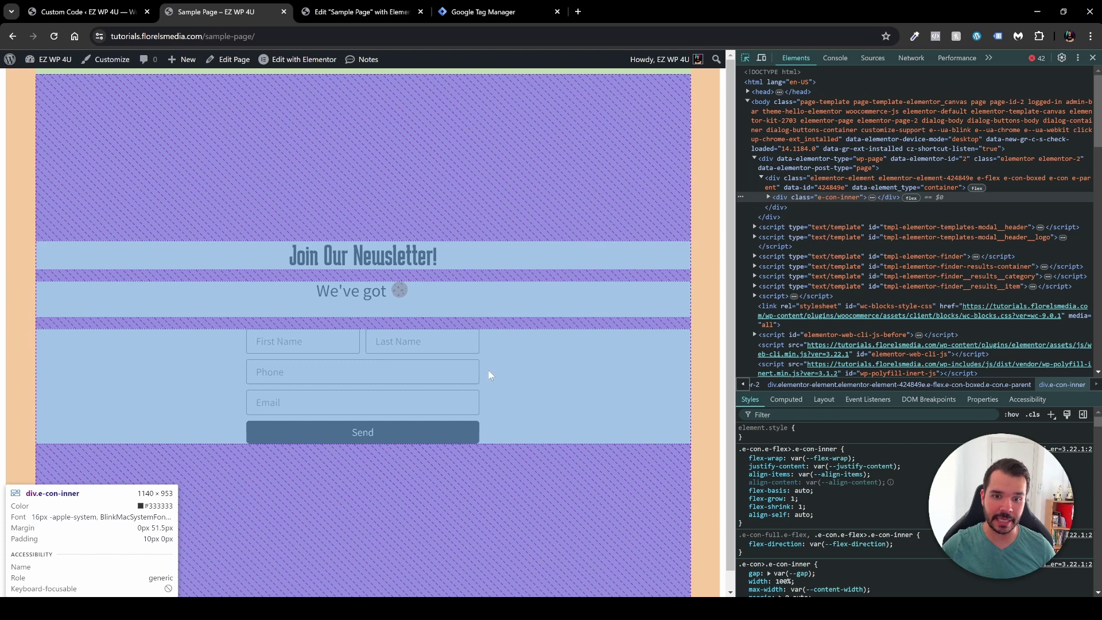
click(485, 376)
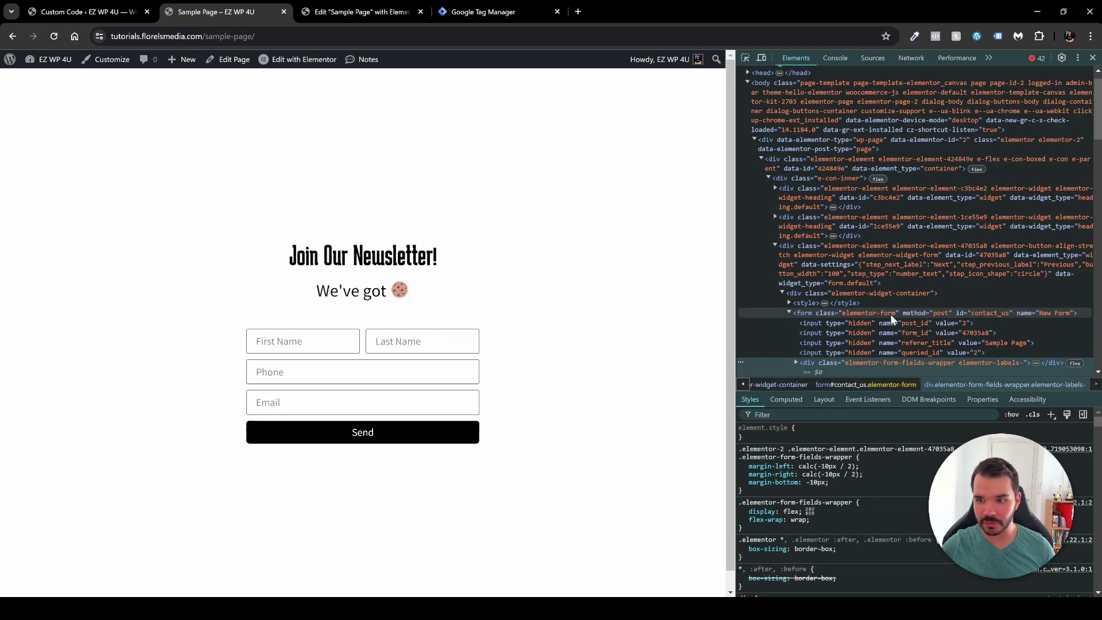
scroll(890, 320, down, 2)
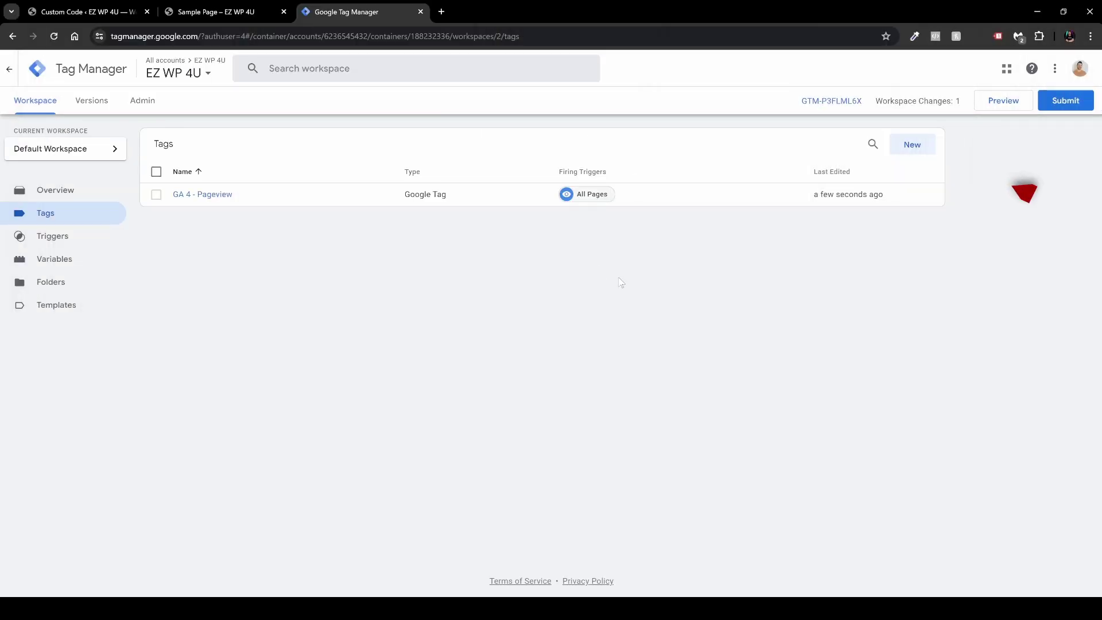
- Create a new Google Analytics: GA4 Event tag named GA 4 - Form Submissions - Contact Us
click(923, 148)
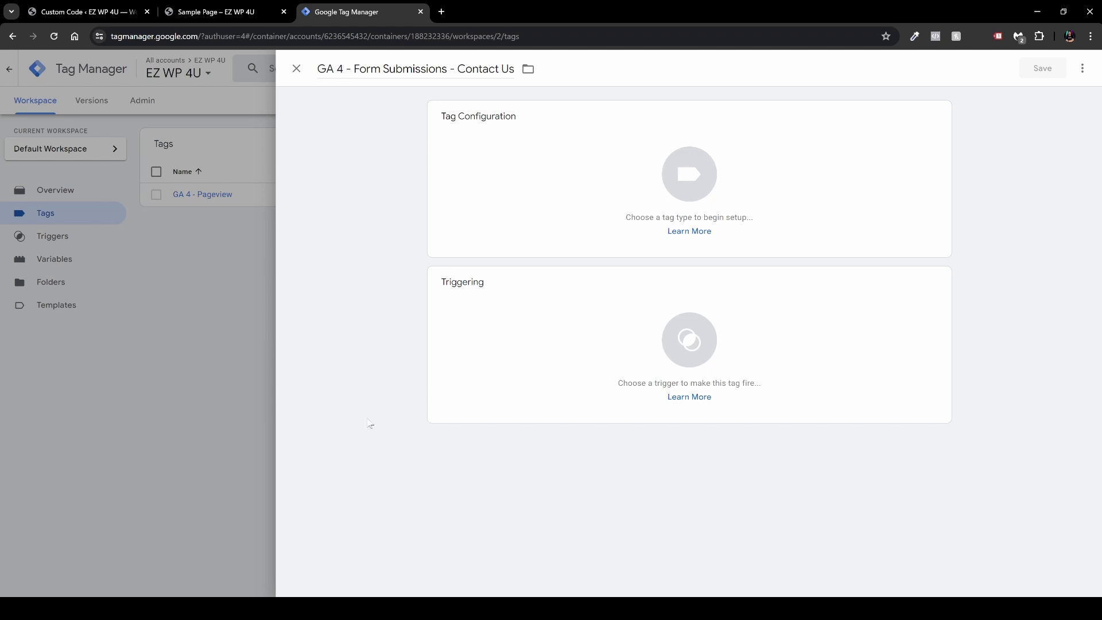
click(538, 214)
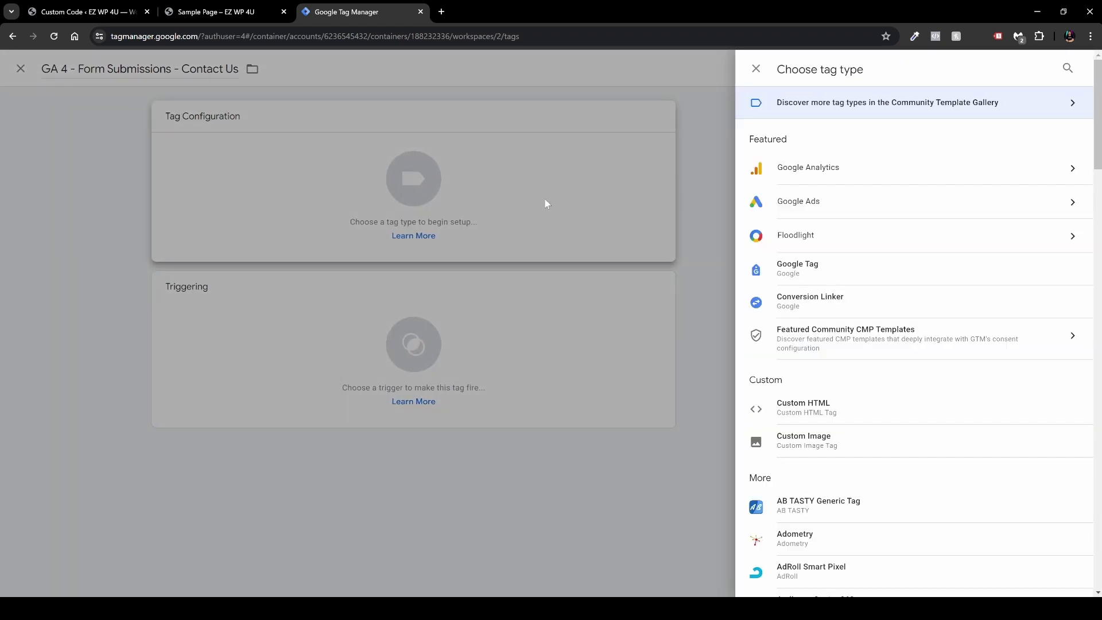
click(793, 173)
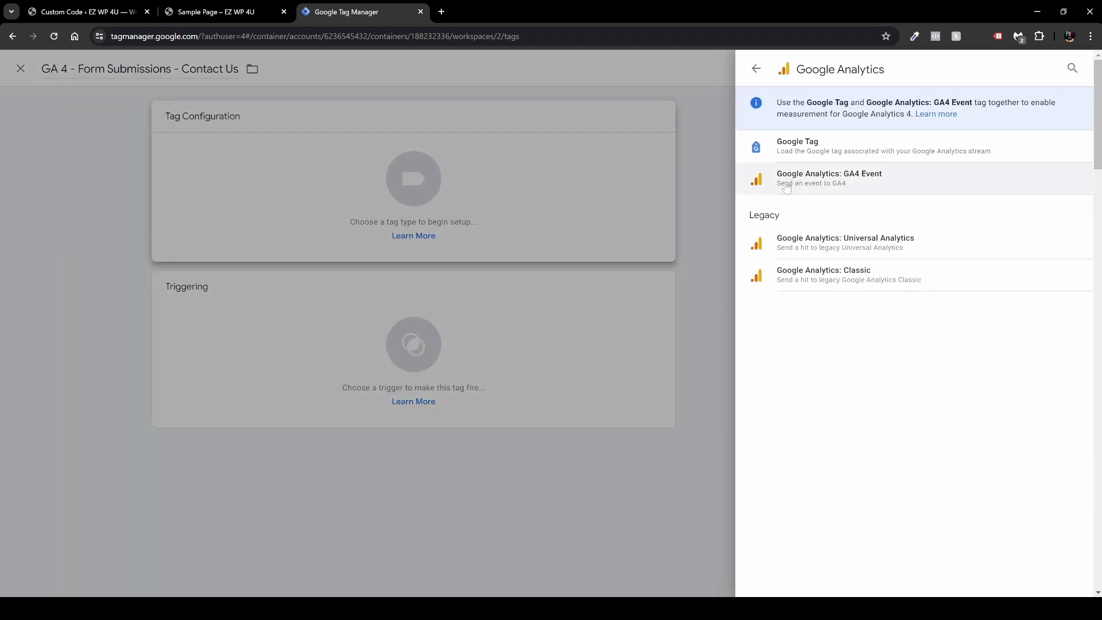
click(807, 179)
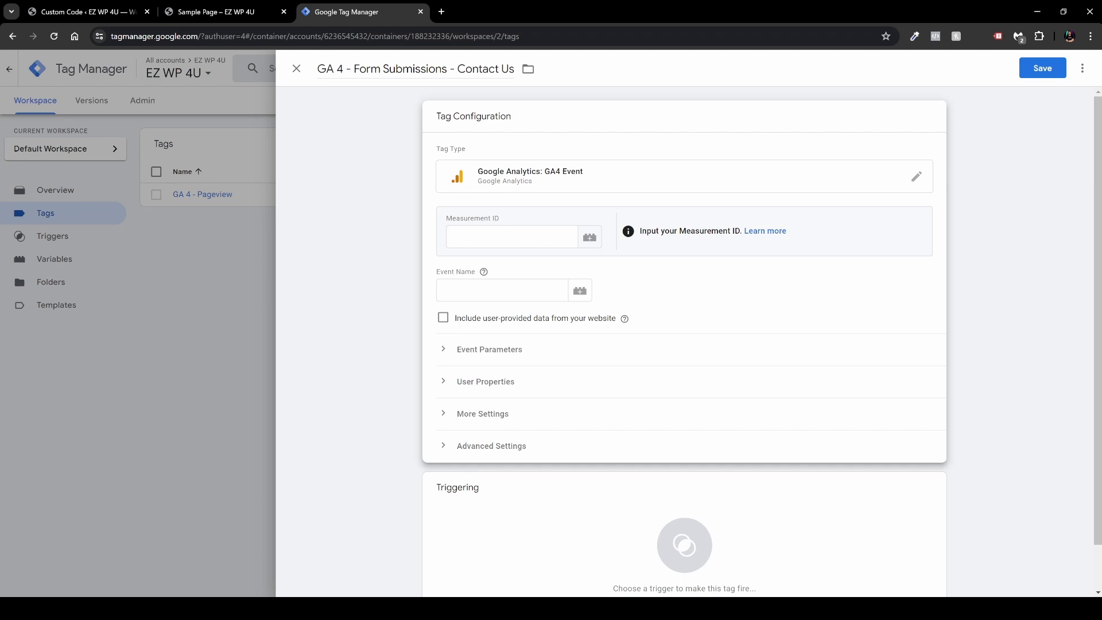
click(590, 239)
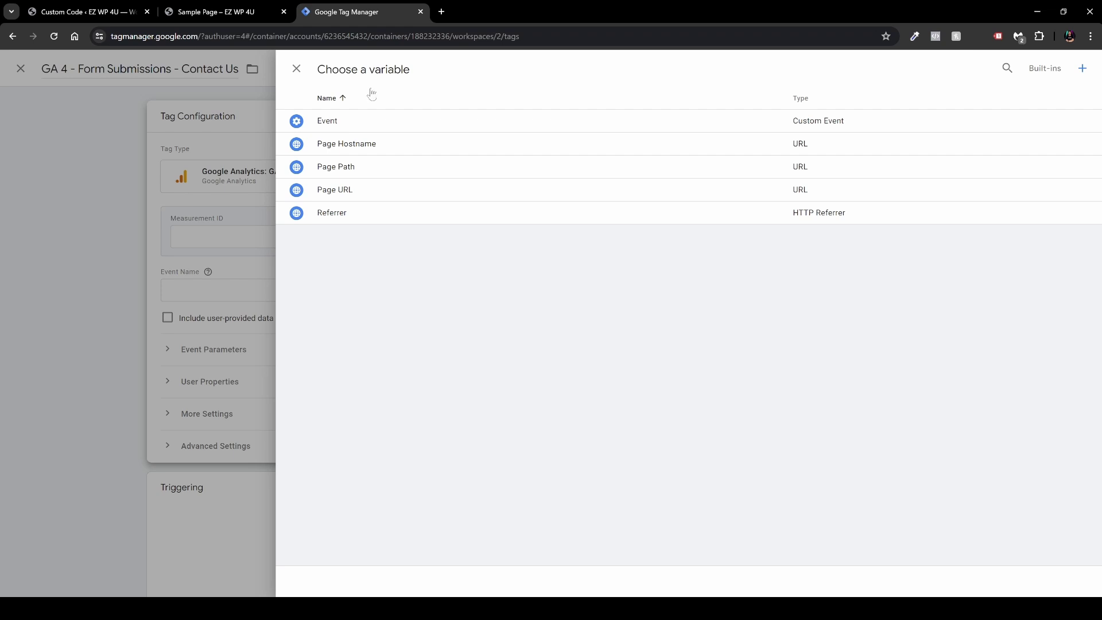
- Save a Constant variable 'GA 4 Measurement ID' holding the pasted GA4 measurement ID
click(1082, 68)
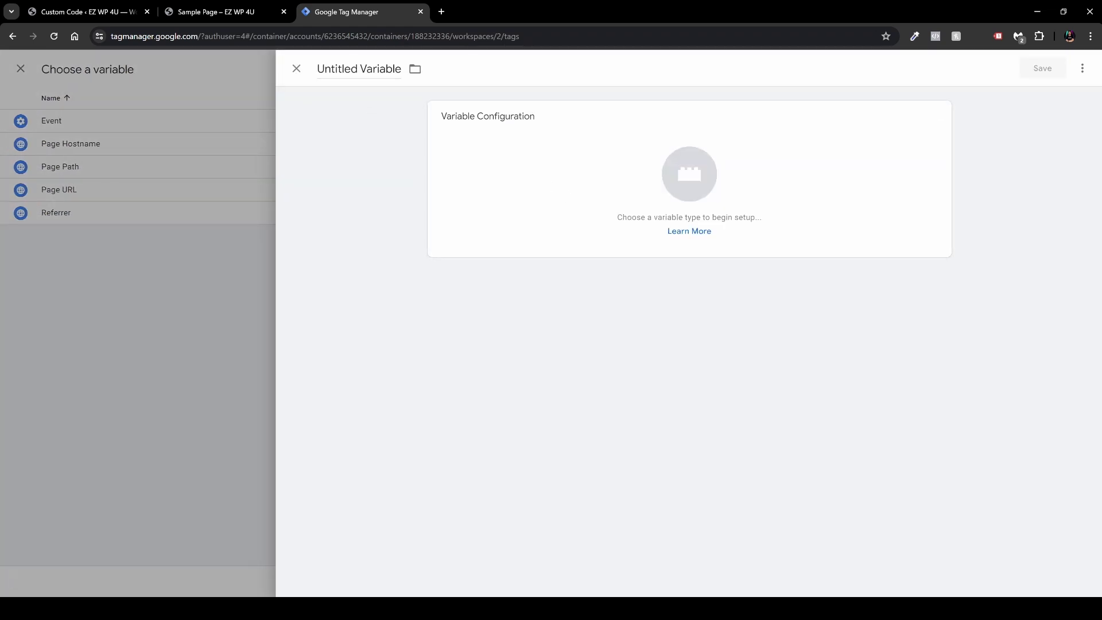
click(349, 79)
text(GA)
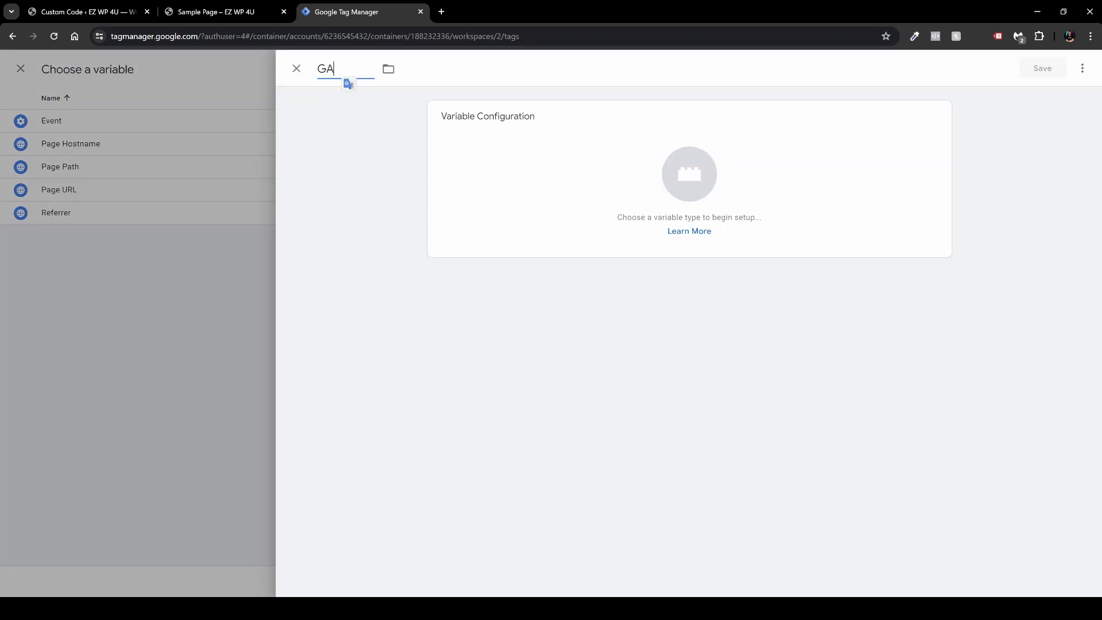
text( 4 Measurement ID)
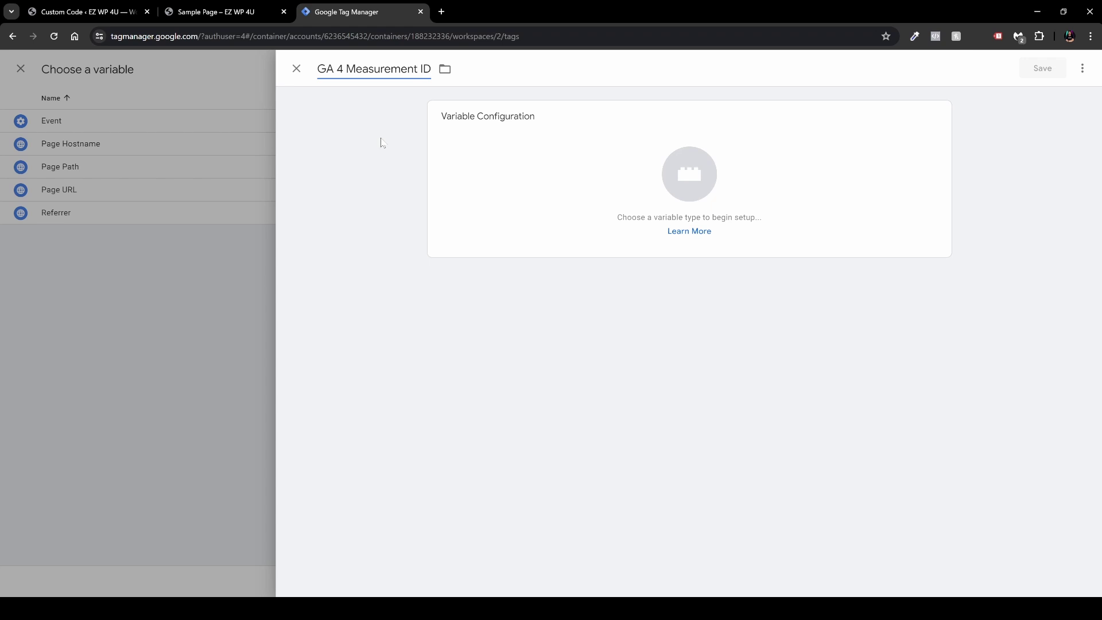
click(598, 177)
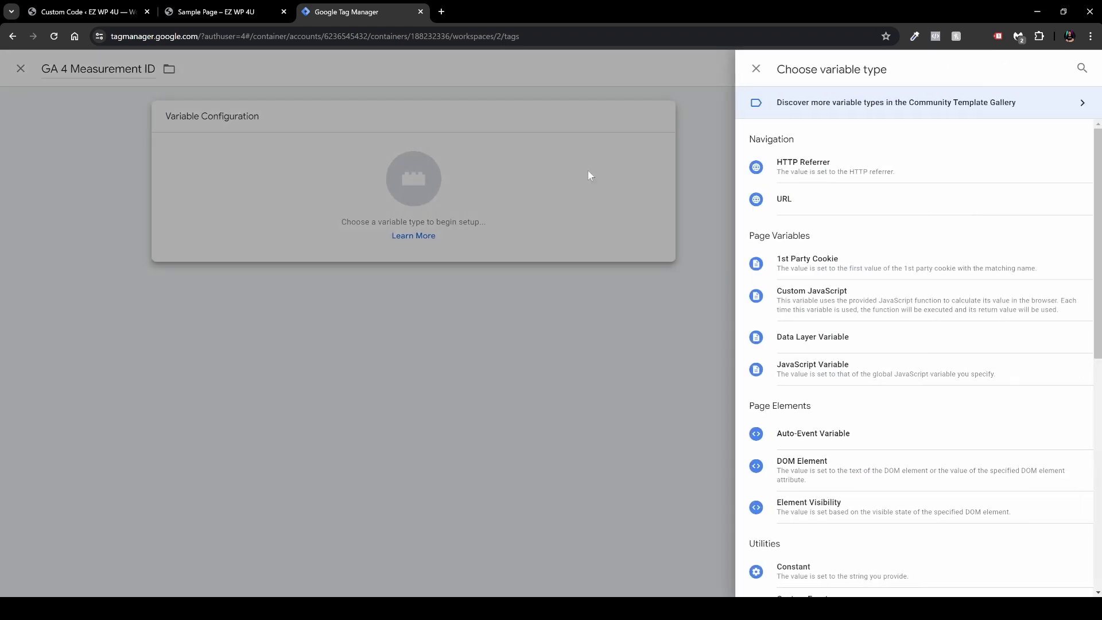
scroll(804, 511, down, 2)
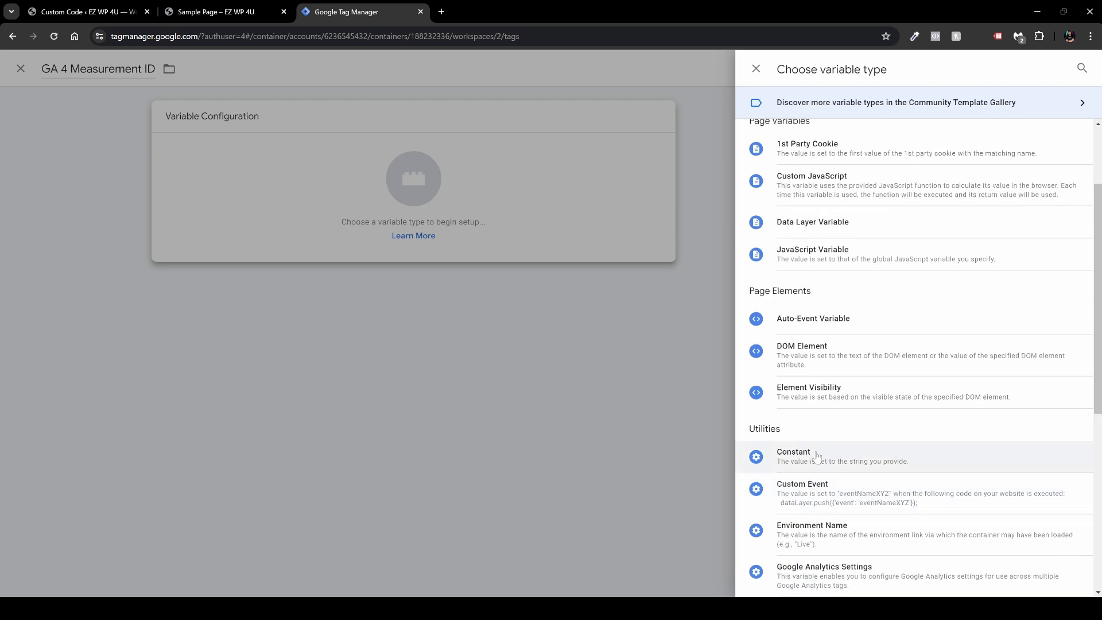
click(808, 451)
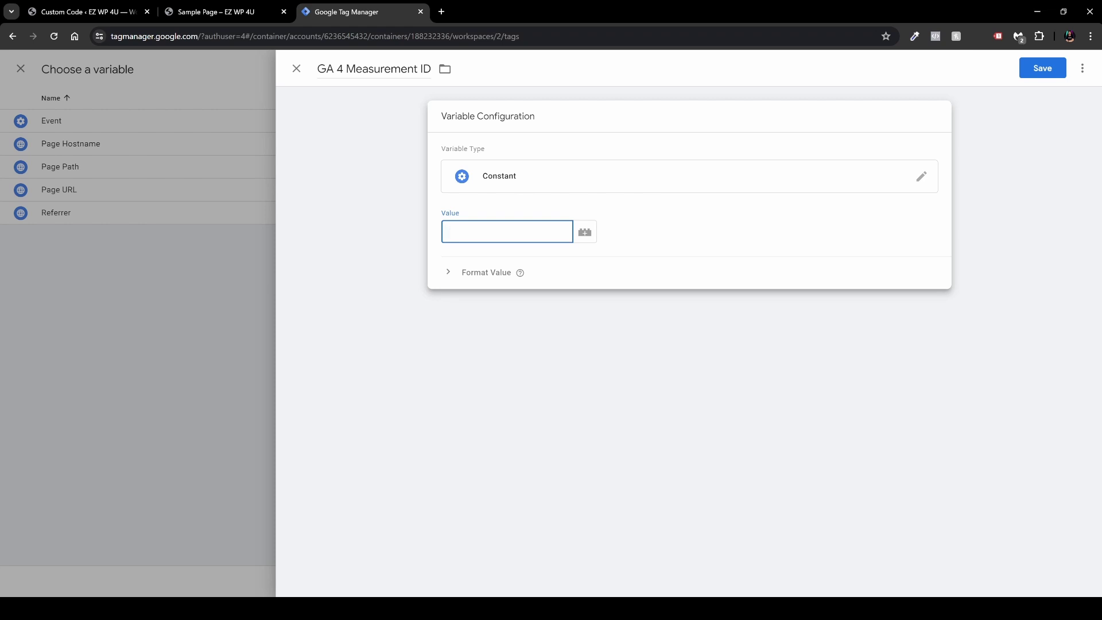
key(ctrl+v)
click(1042, 67)
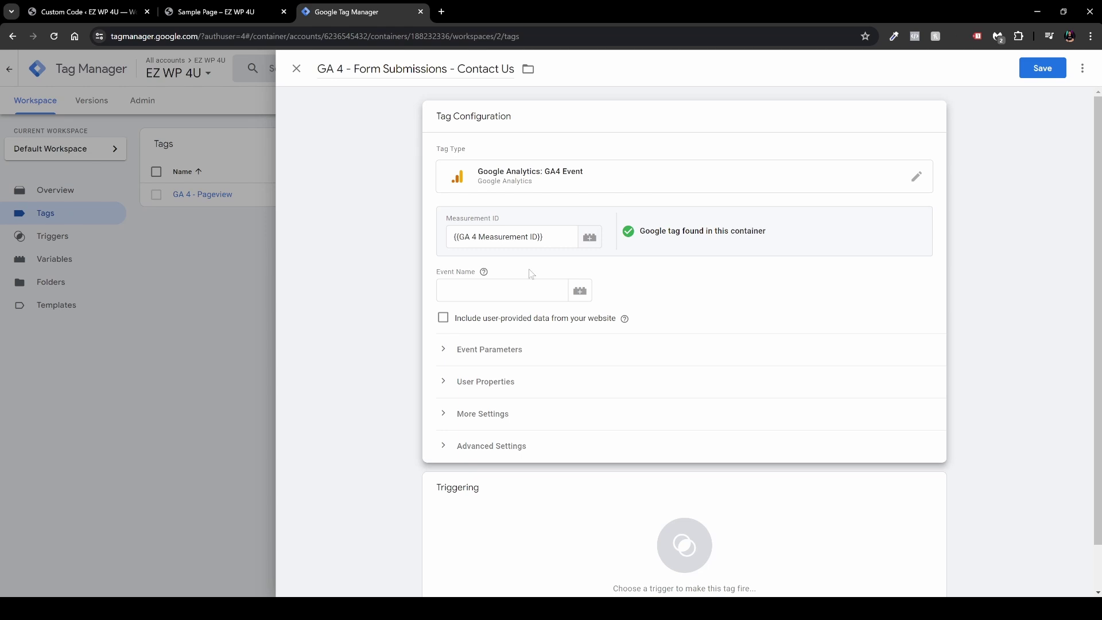
- Set the event name to contact_us_sub and add parameter content_type = form
click(503, 290)
text(contact_us_sub)
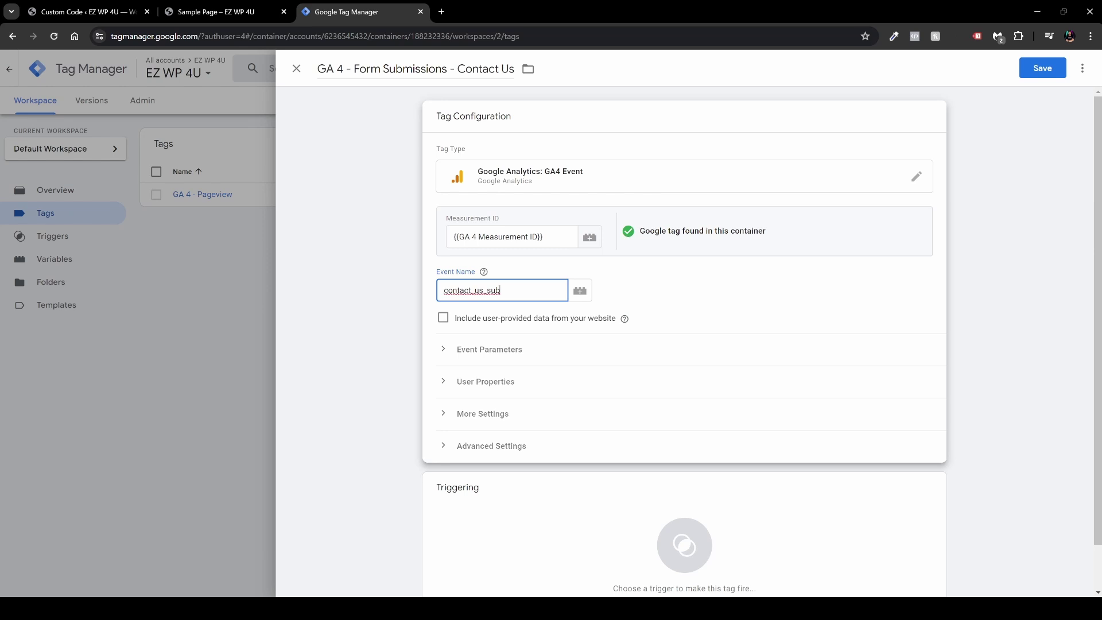
click(497, 354)
click(507, 431)
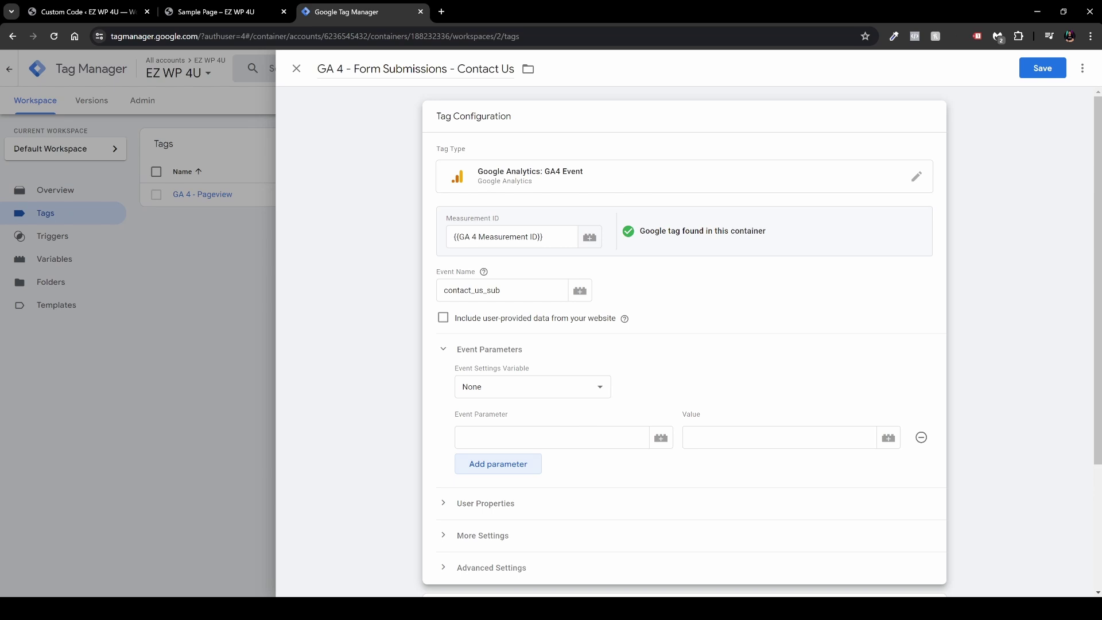
text(content)
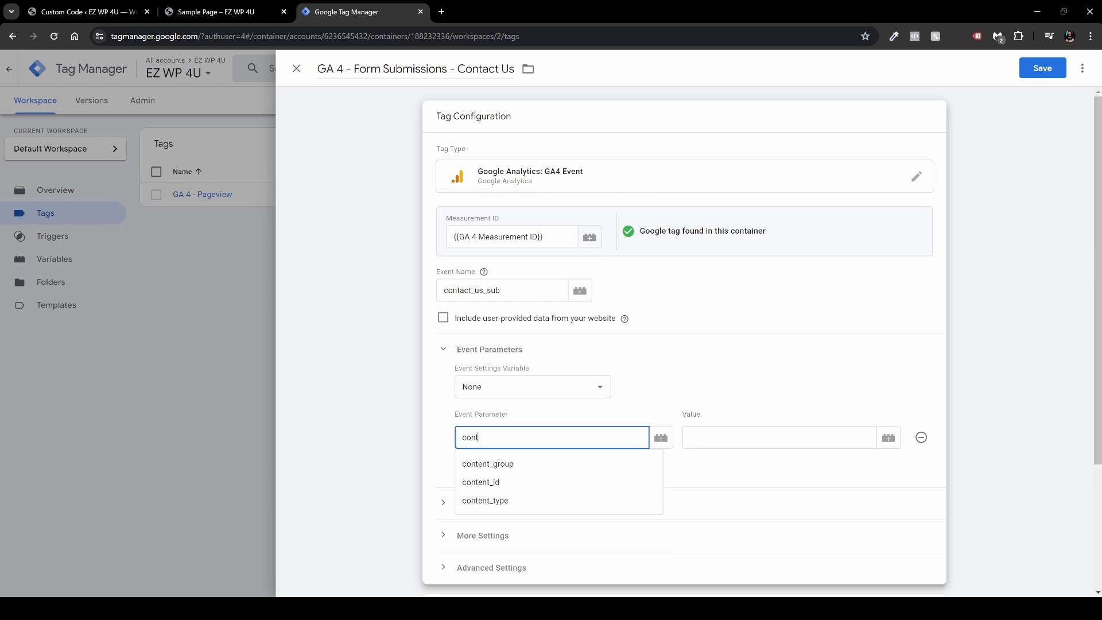
click(509, 501)
click(779, 437)
text(form)
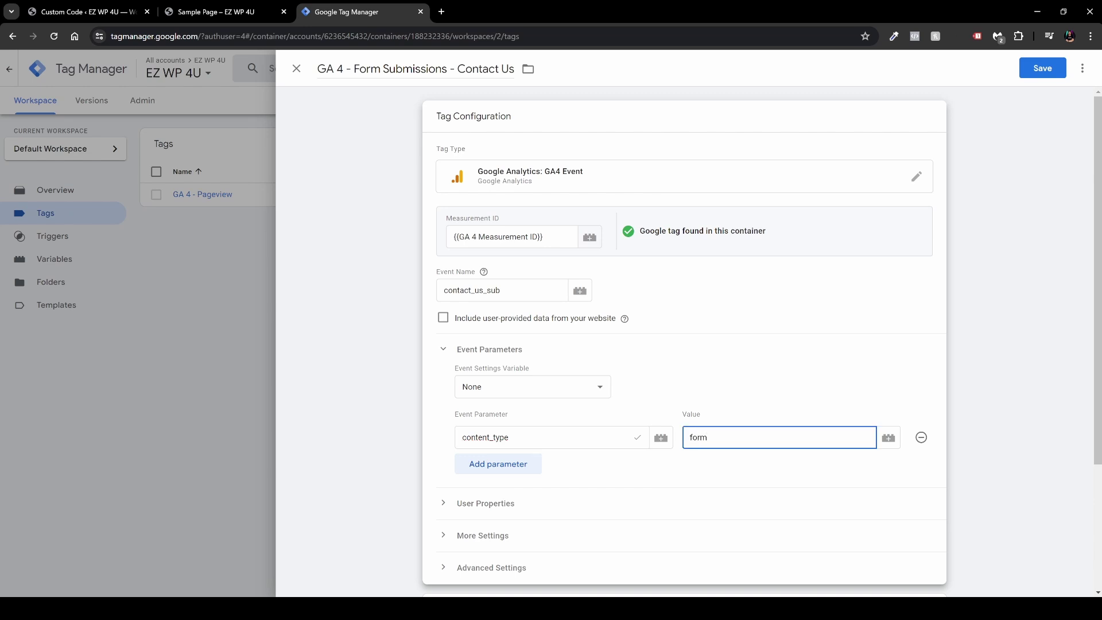
- Add a second event parameter item_id with the built-in {{Form ID}} variable as its value
click(522, 466)
click(523, 469)
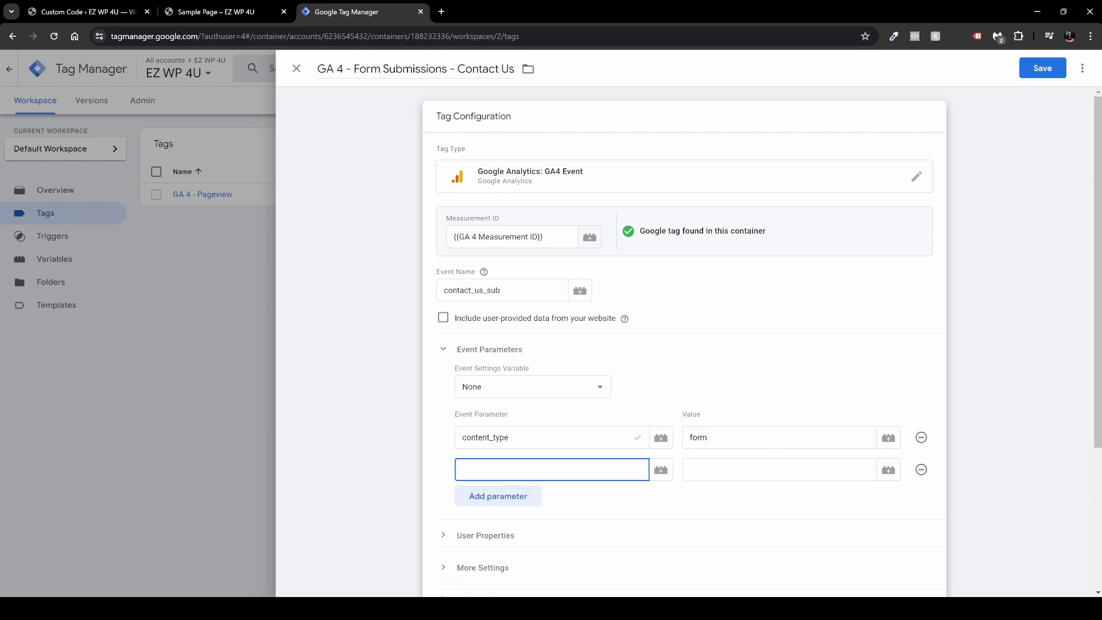
text(item_id)
click(642, 499)
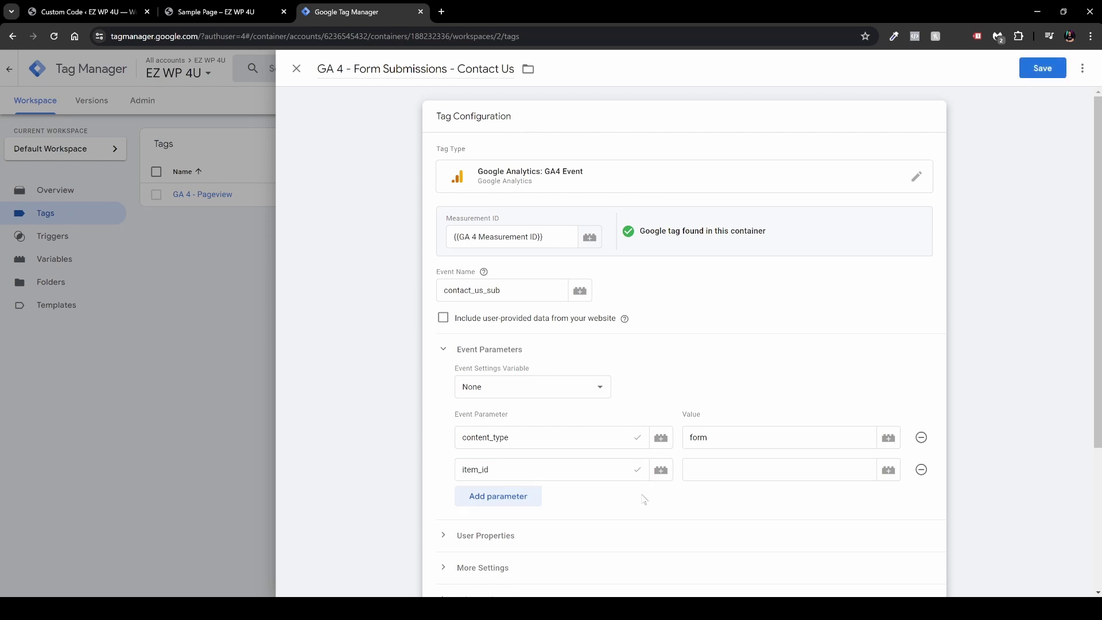
click(889, 471)
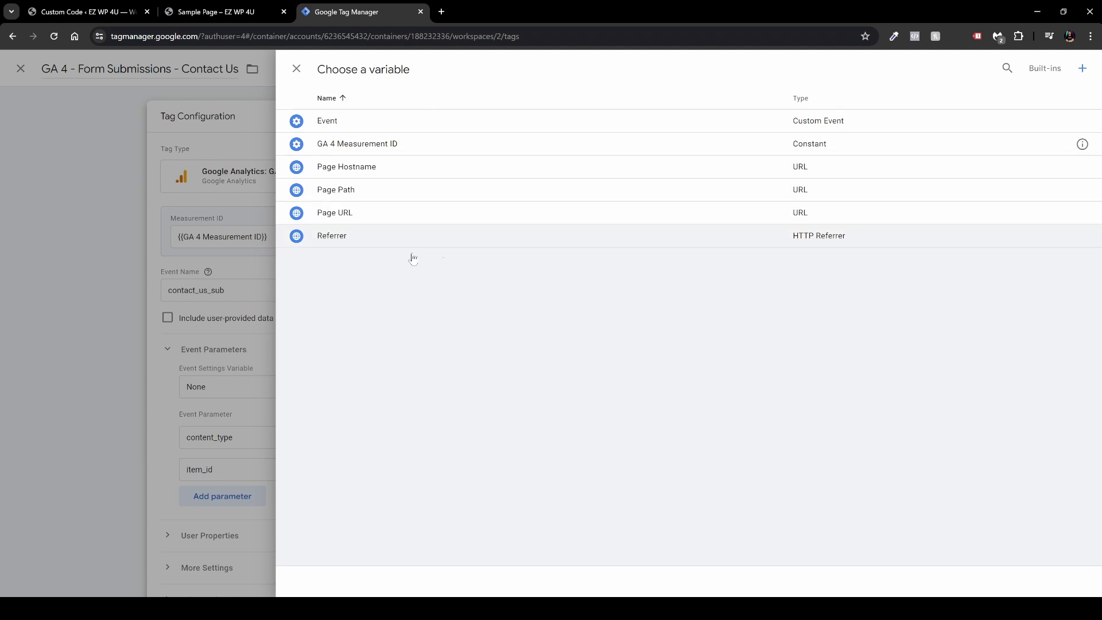
click(1045, 69)
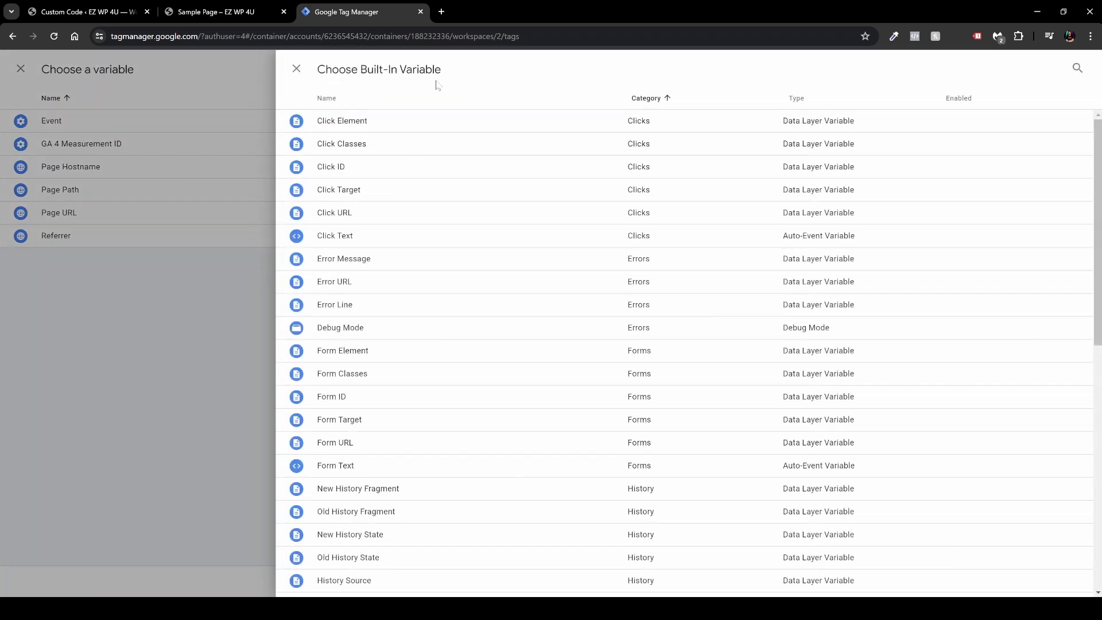
click(336, 397)
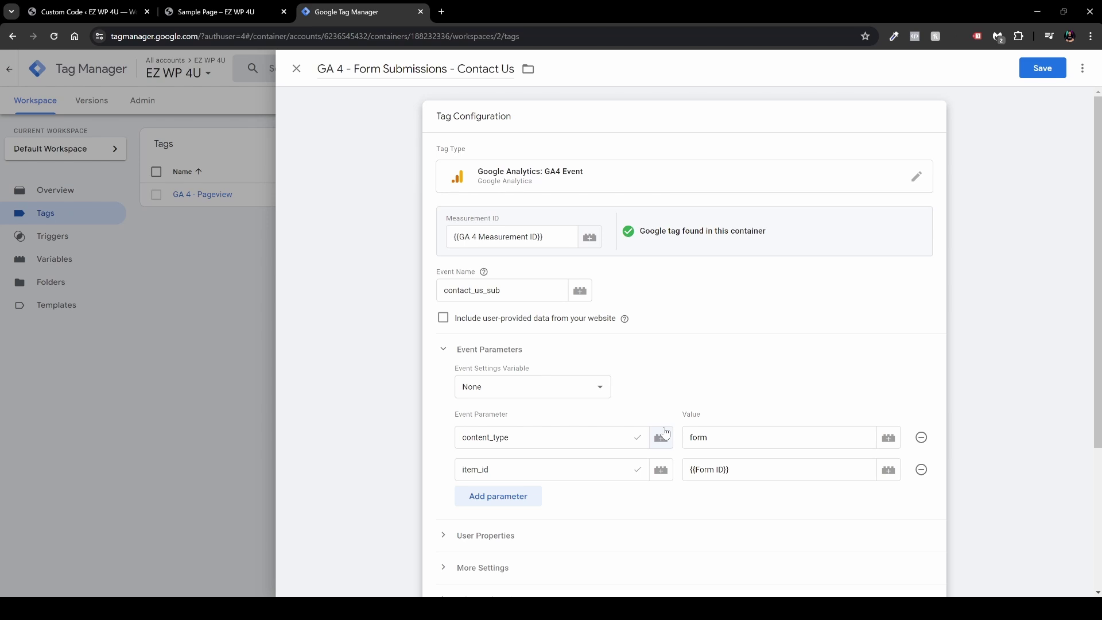
- Create a new trigger for the tag named Form Submission - Contact Us
scroll(666, 432, down, 4)
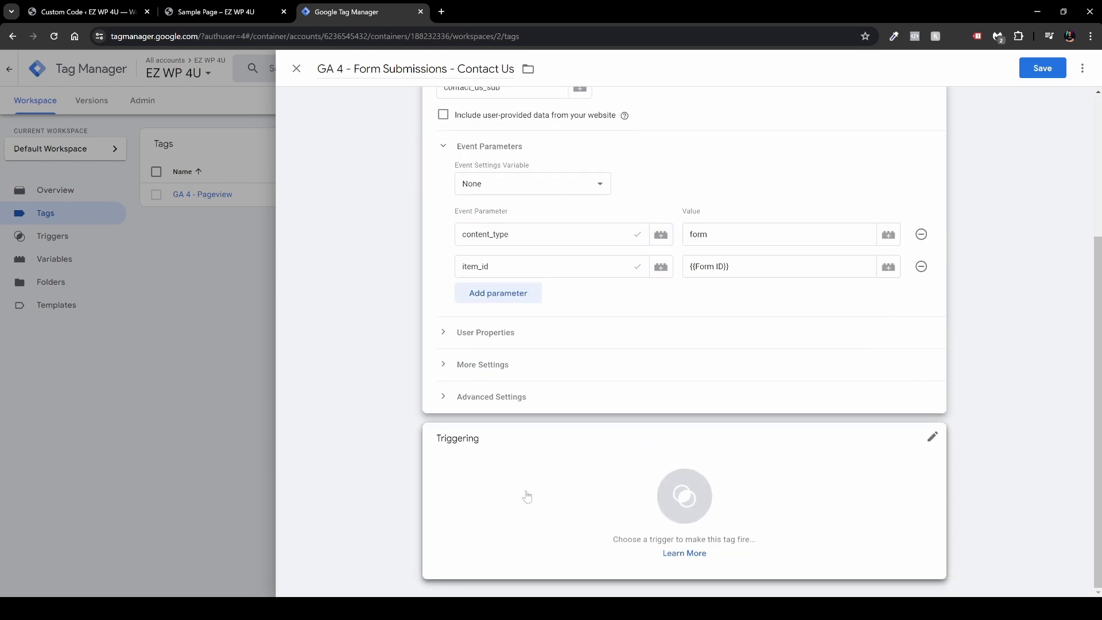
click(564, 488)
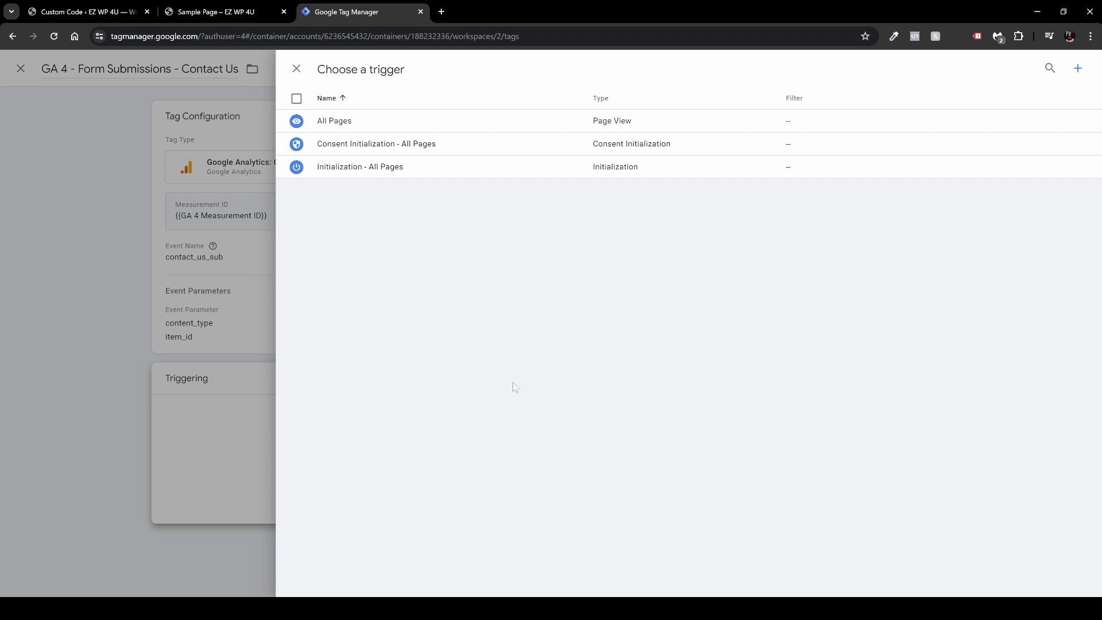
click(1078, 69)
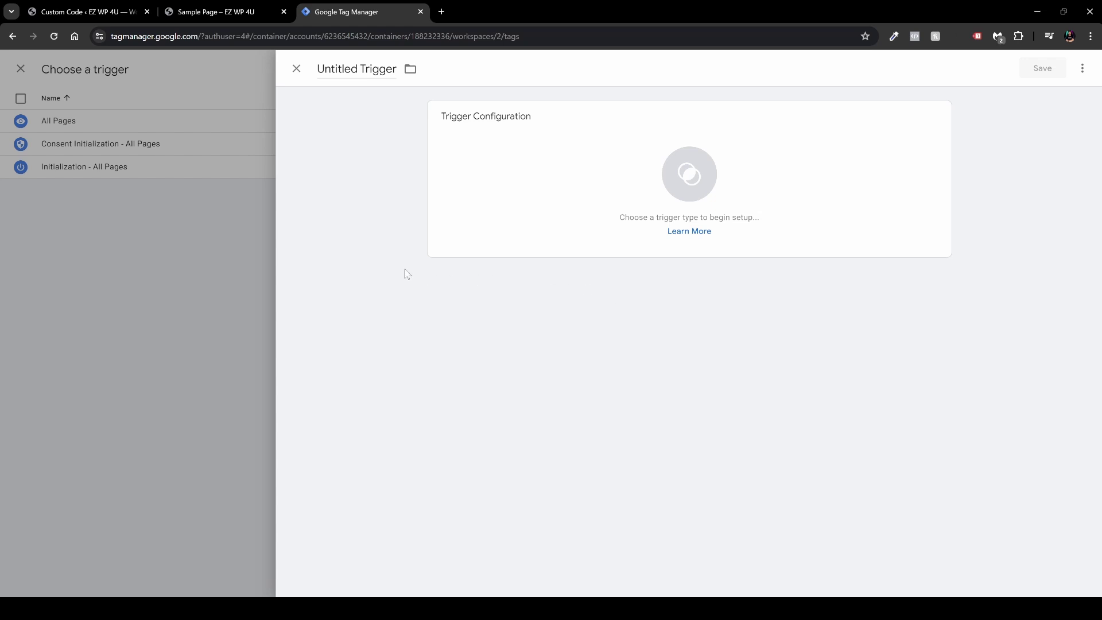
triple_click(352, 69)
text(Form Submission - Contact Us)
click(368, 306)
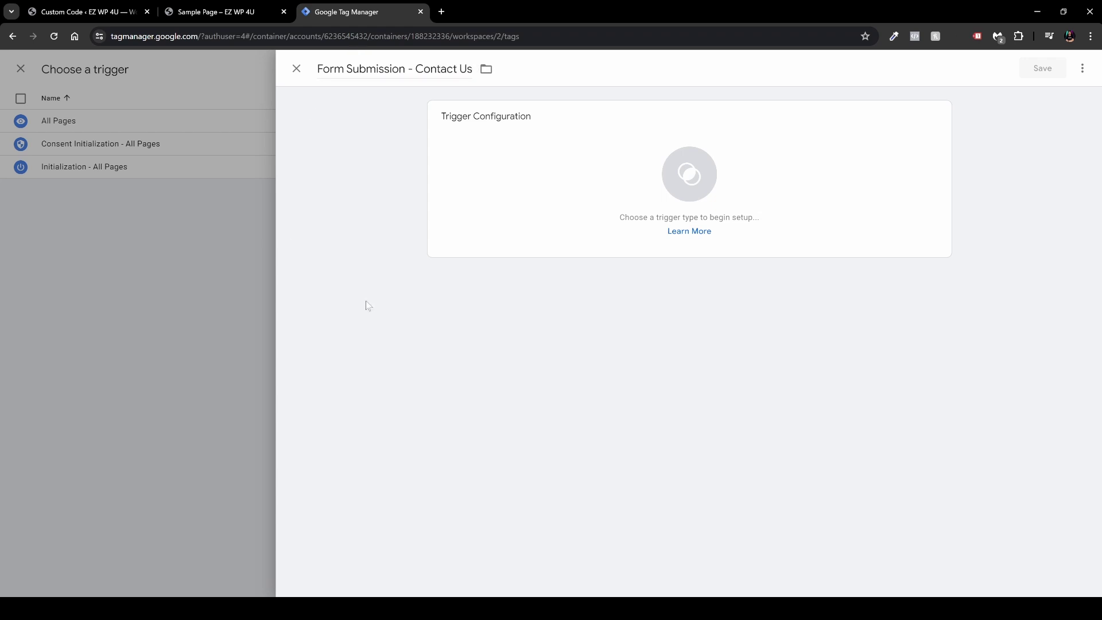
- Make it a Form Submission trigger on Some Forms where Form ID contains contact_us, and save
click(529, 211)
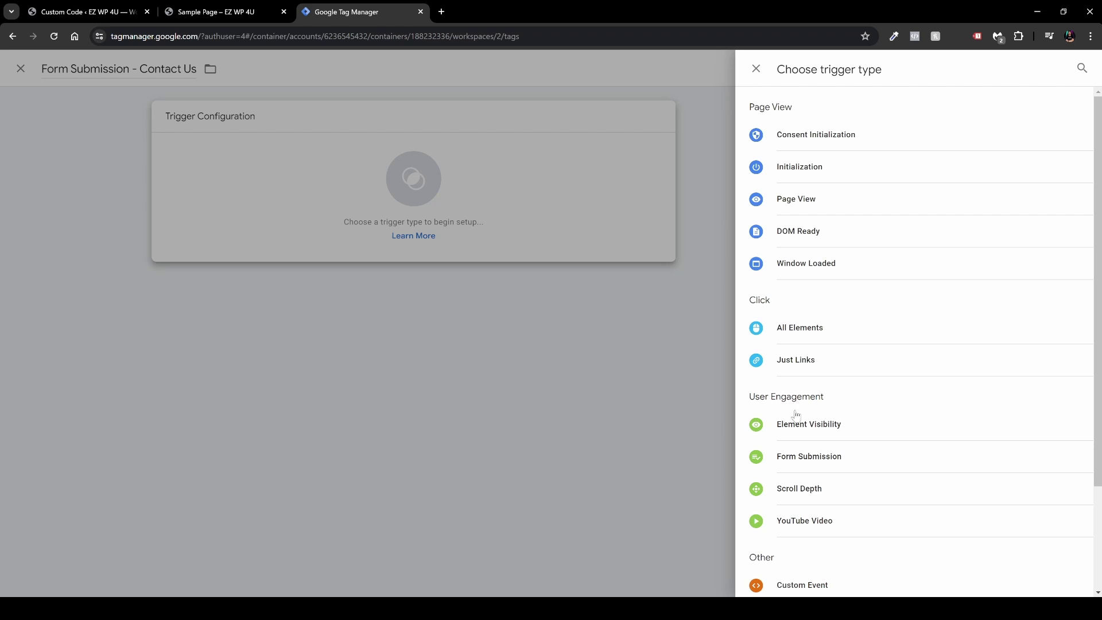
click(790, 462)
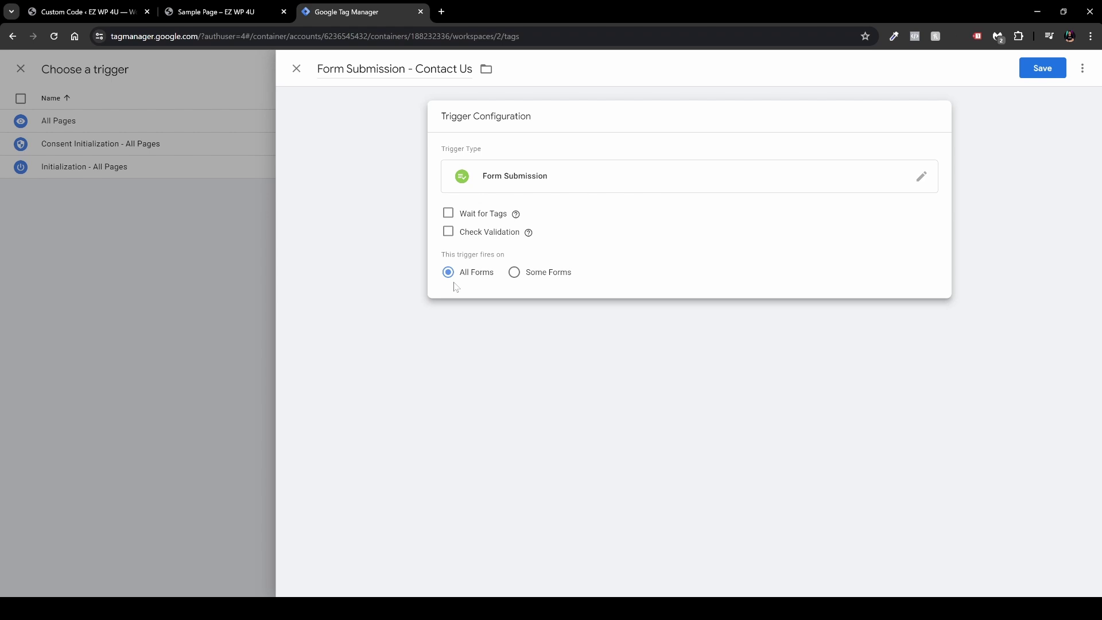
click(514, 272)
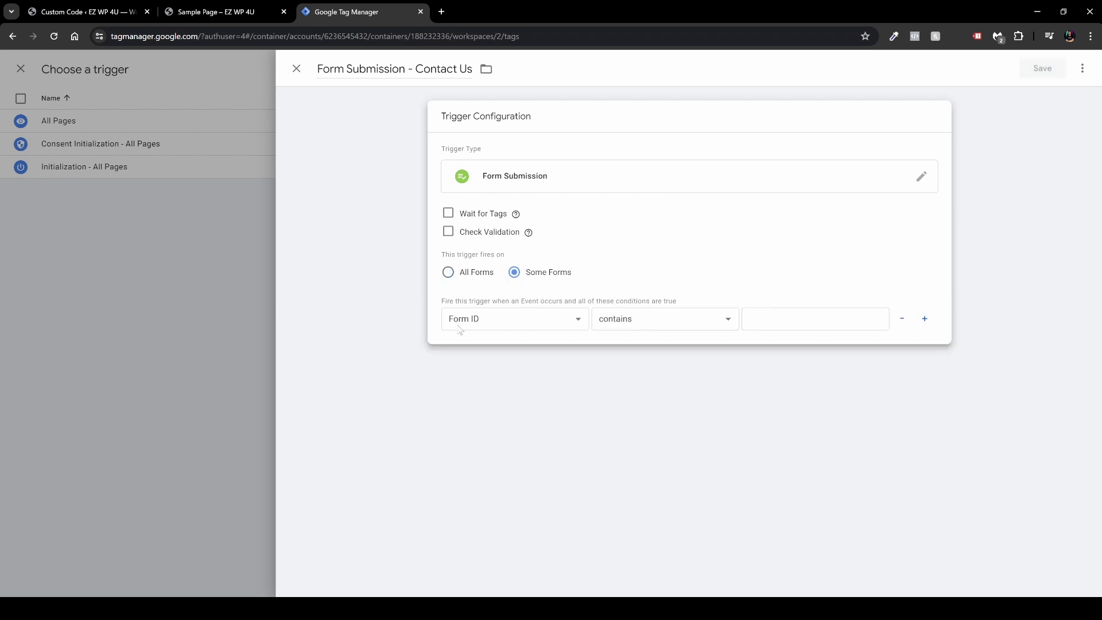
click(752, 319)
text(contact_)
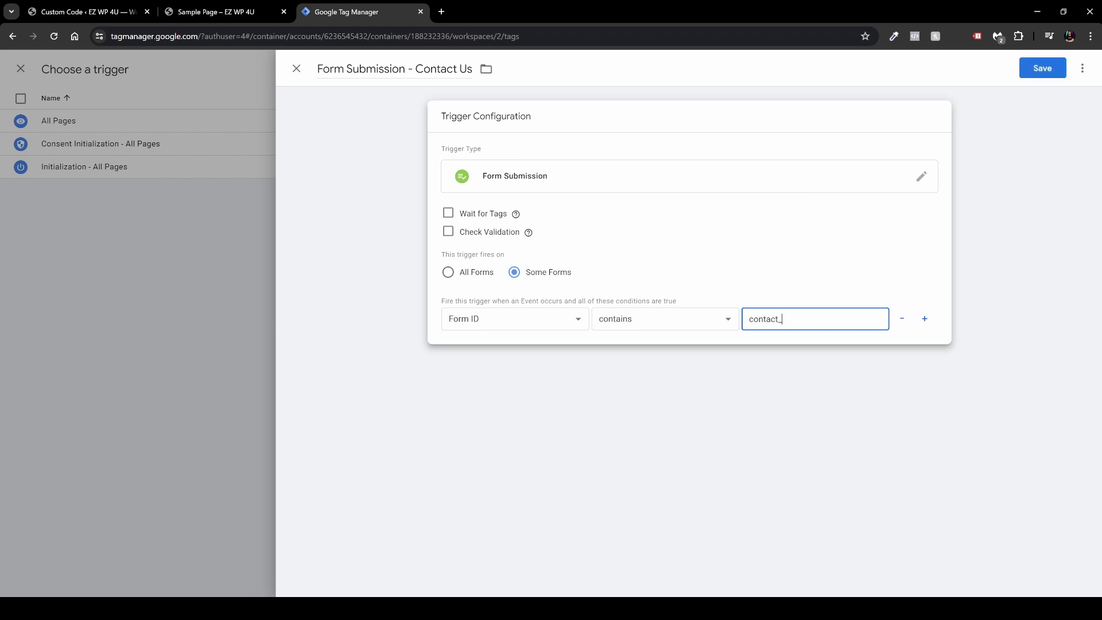
text(us)
click(1042, 69)
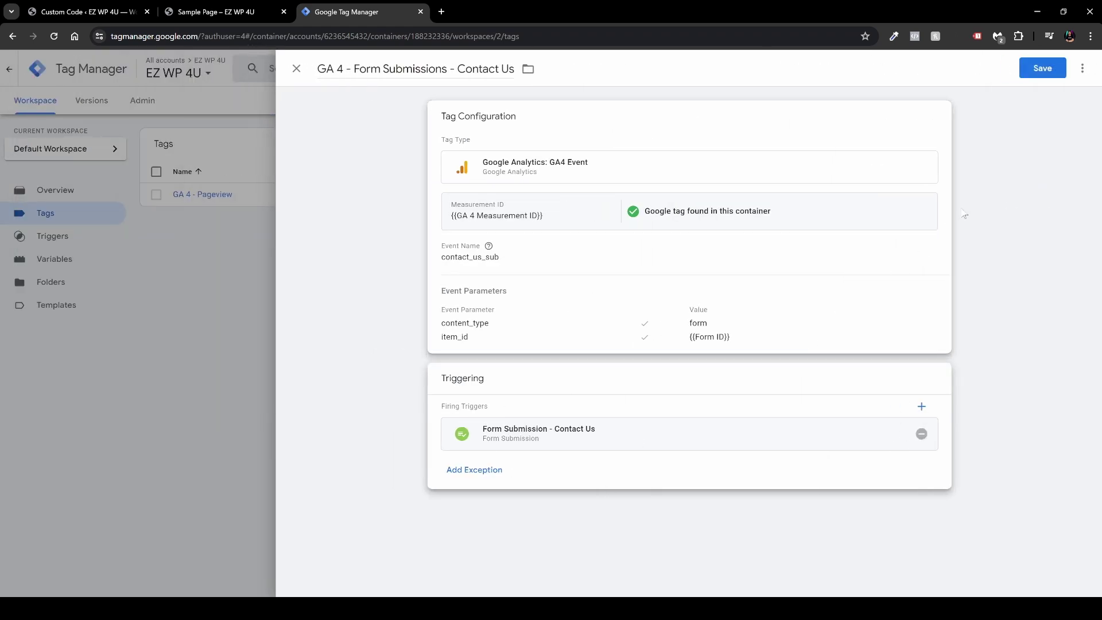
- Save the Contact Us tag, connect Tag Assistant preview, and dismiss the 10% Off popup
click(1043, 69)
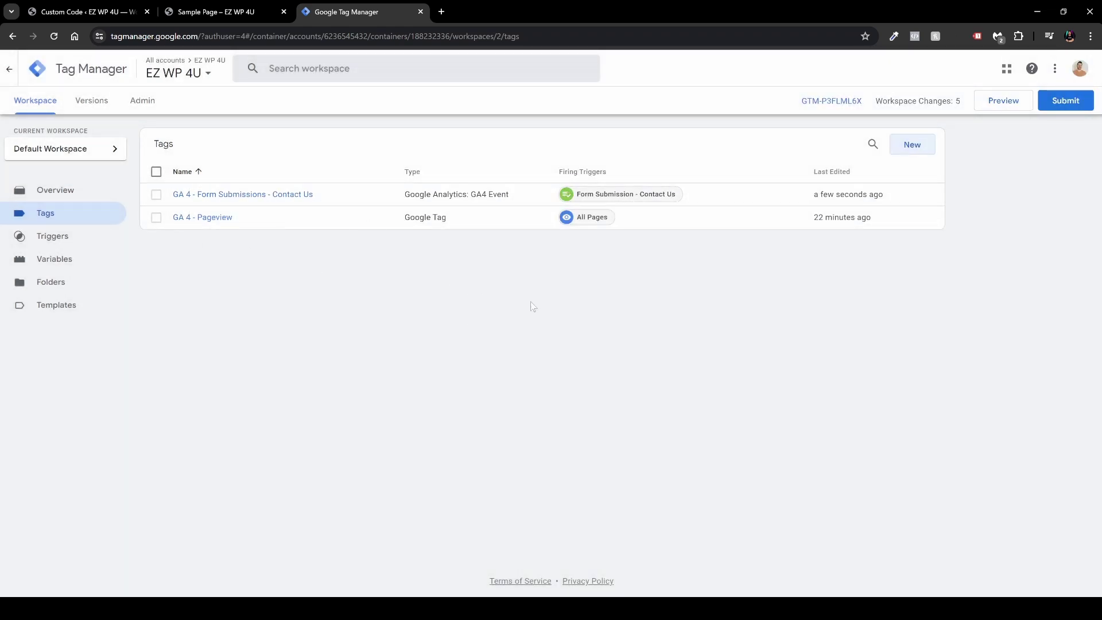
click(1009, 108)
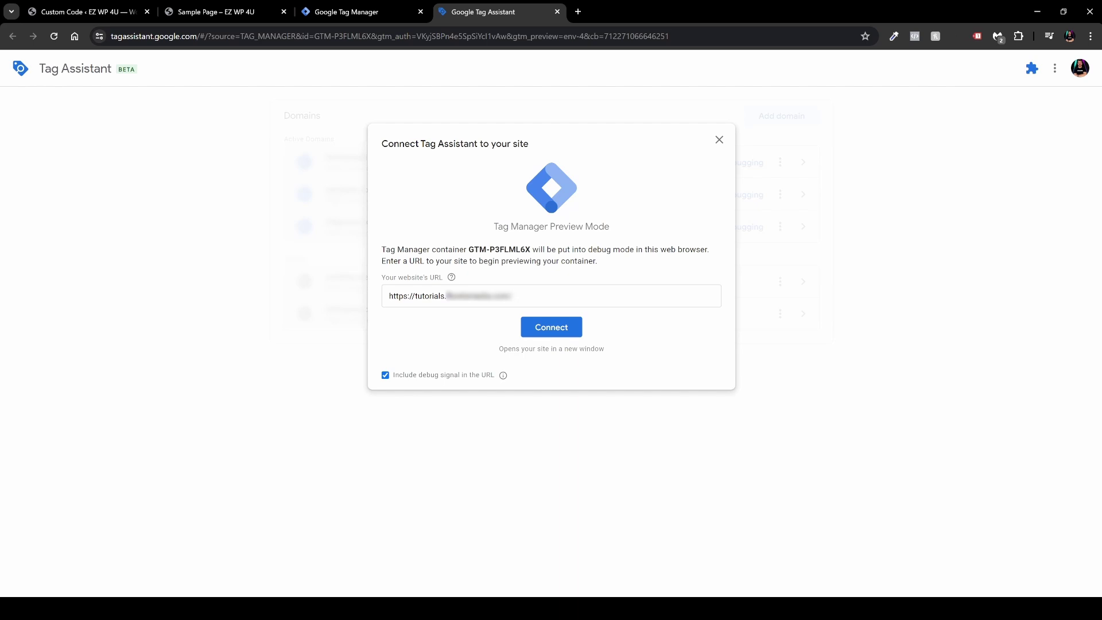
click(552, 328)
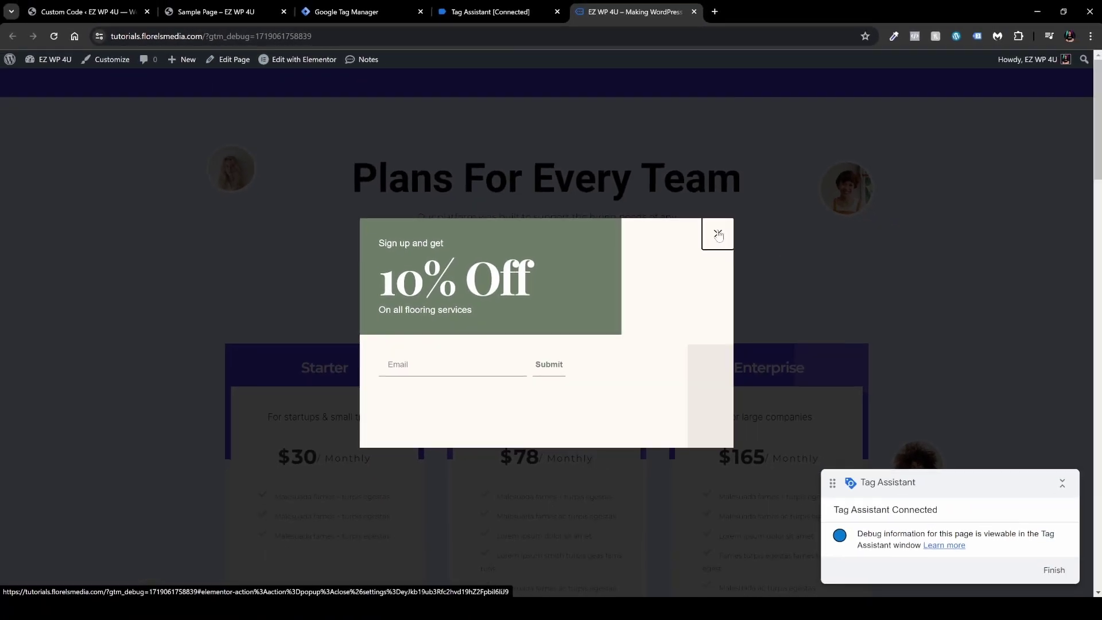
click(737, 287)
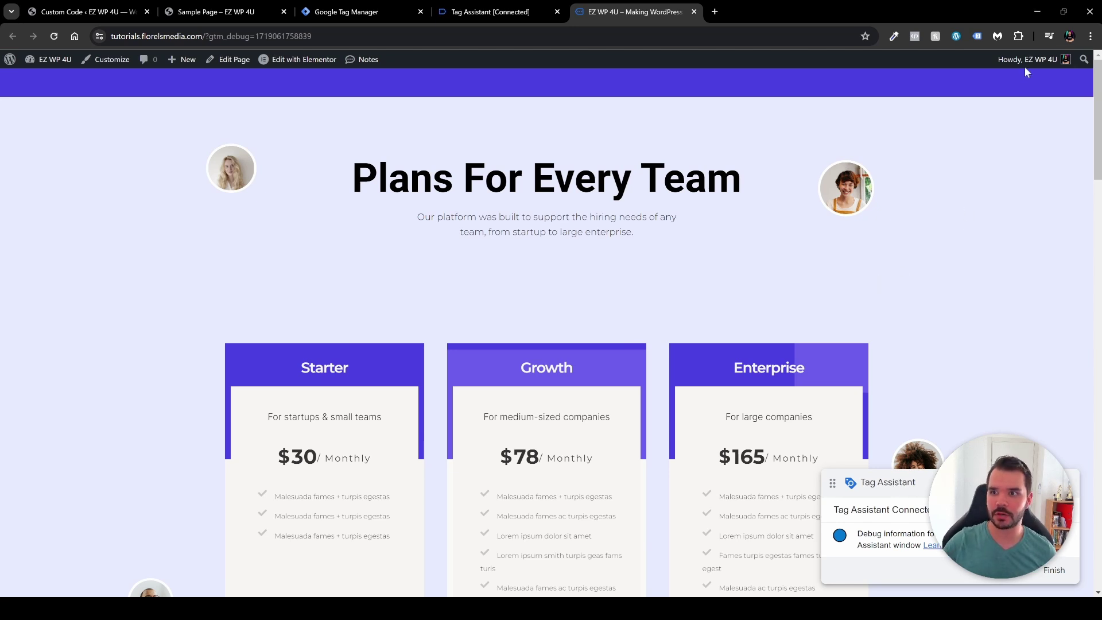
- Check Tag Assistant's summary: Pageview fired, Contact Us tag not yet fired; return to site
click(1019, 36)
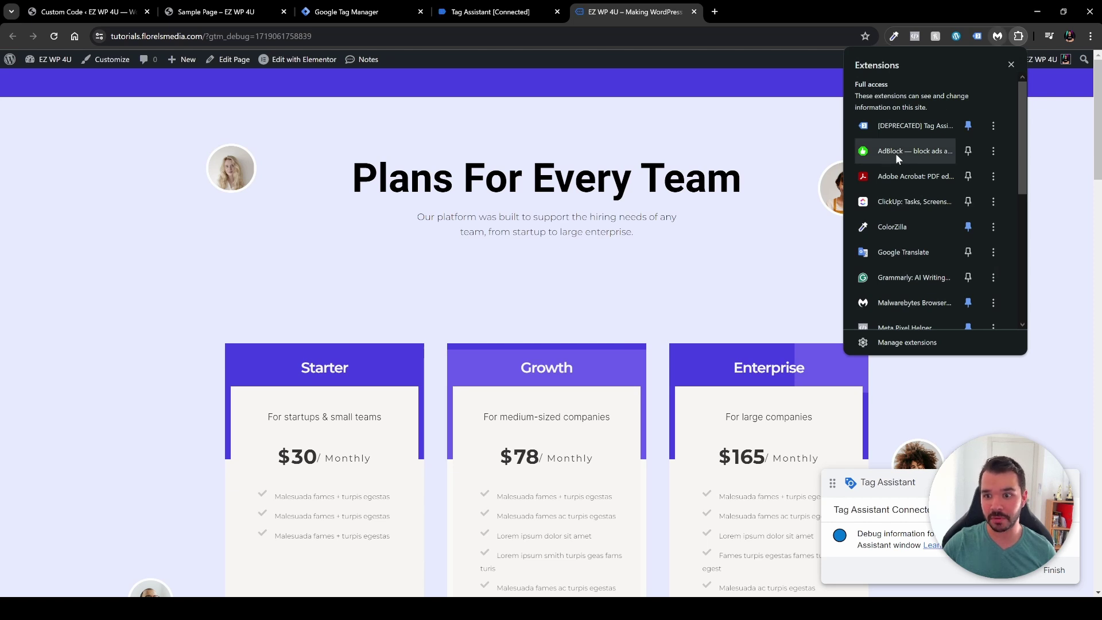
scroll(896, 153, down, 3)
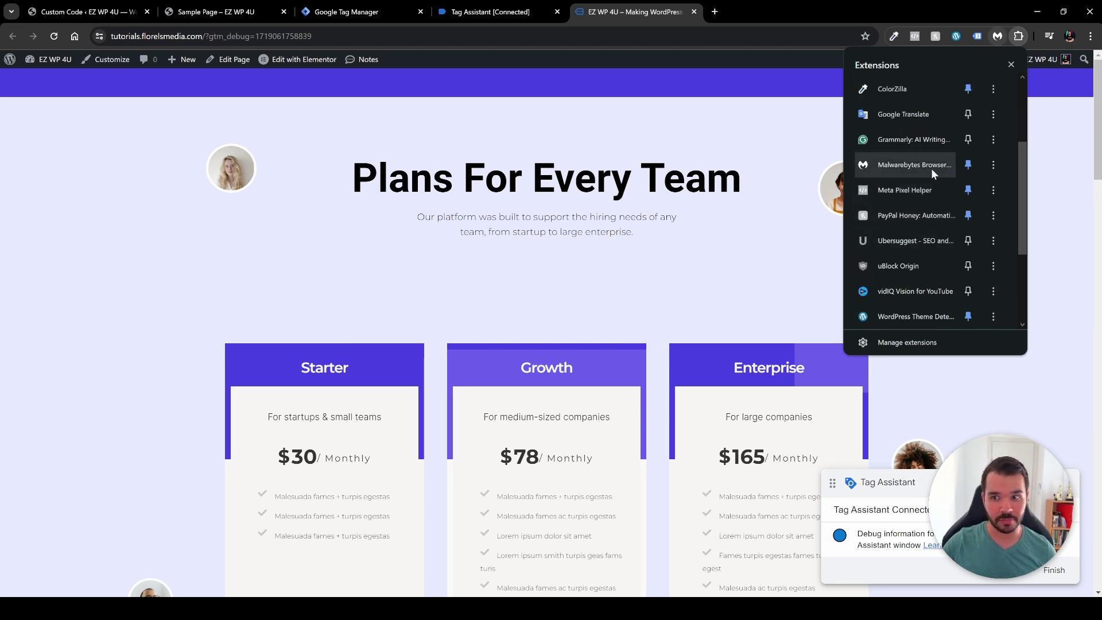
click(751, 269)
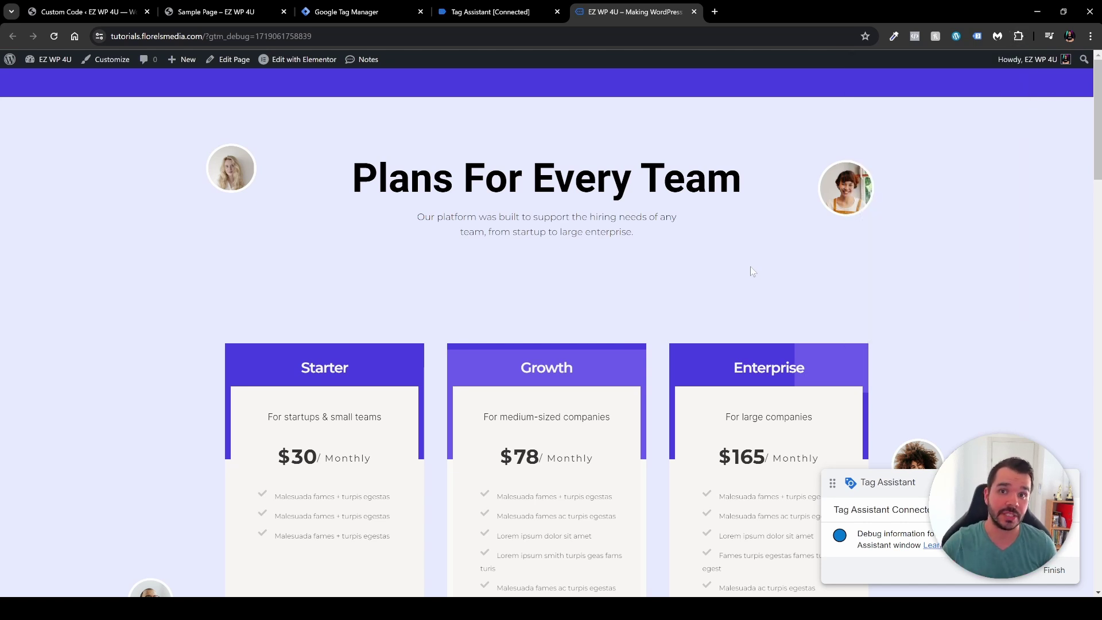
click(482, 13)
click(550, 274)
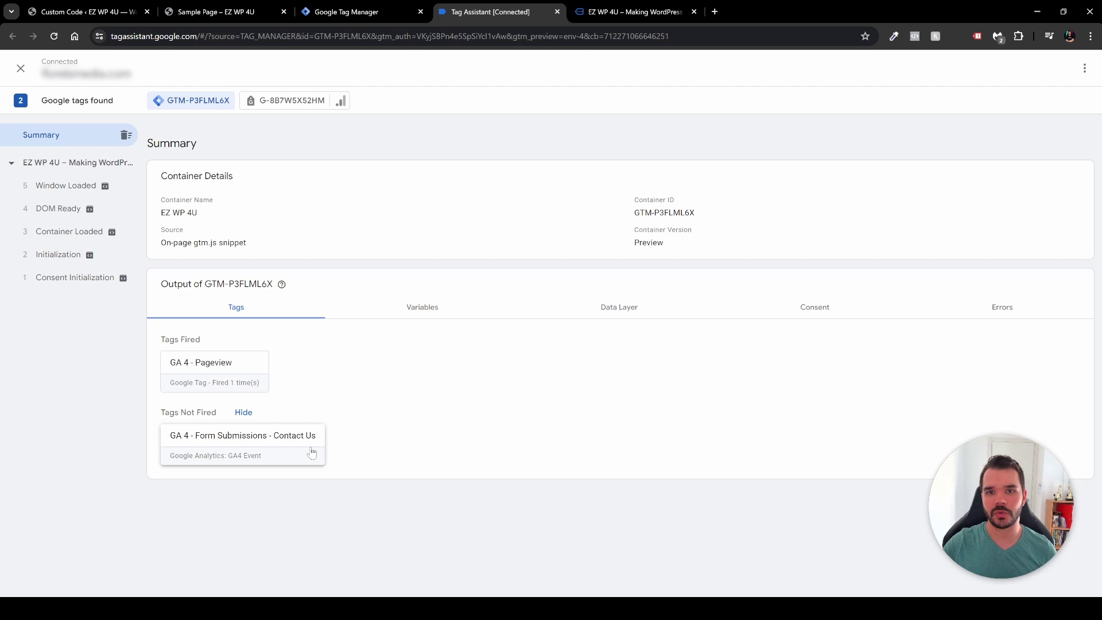
click(601, 14)
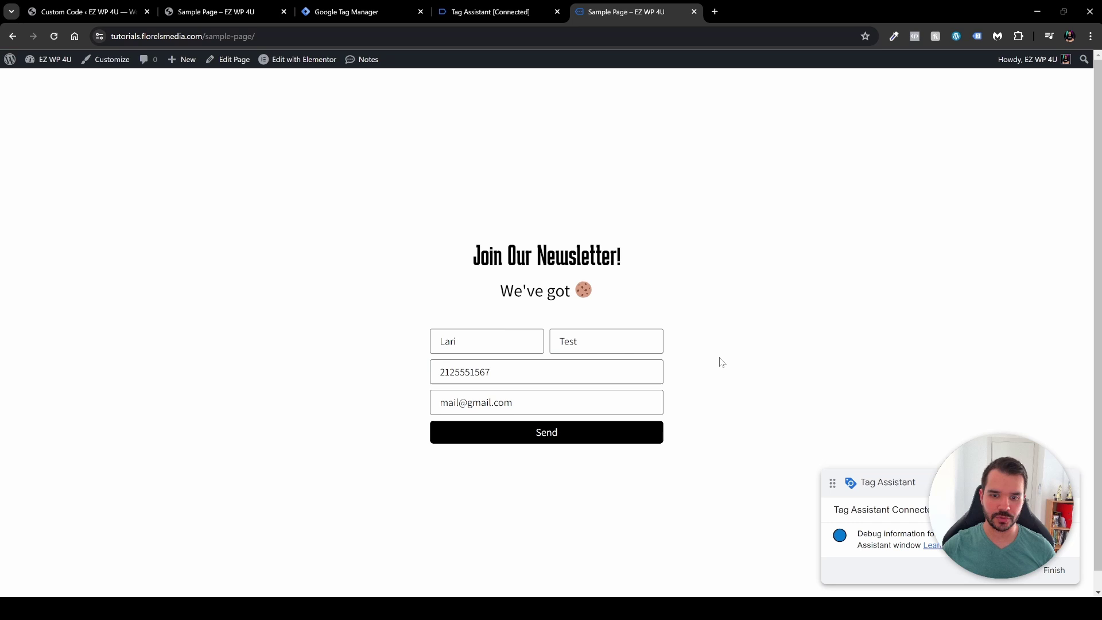
- Send the test newsletter form and confirm Tag Assistant shows the Contact Us tag fired once
click(566, 435)
click(489, 12)
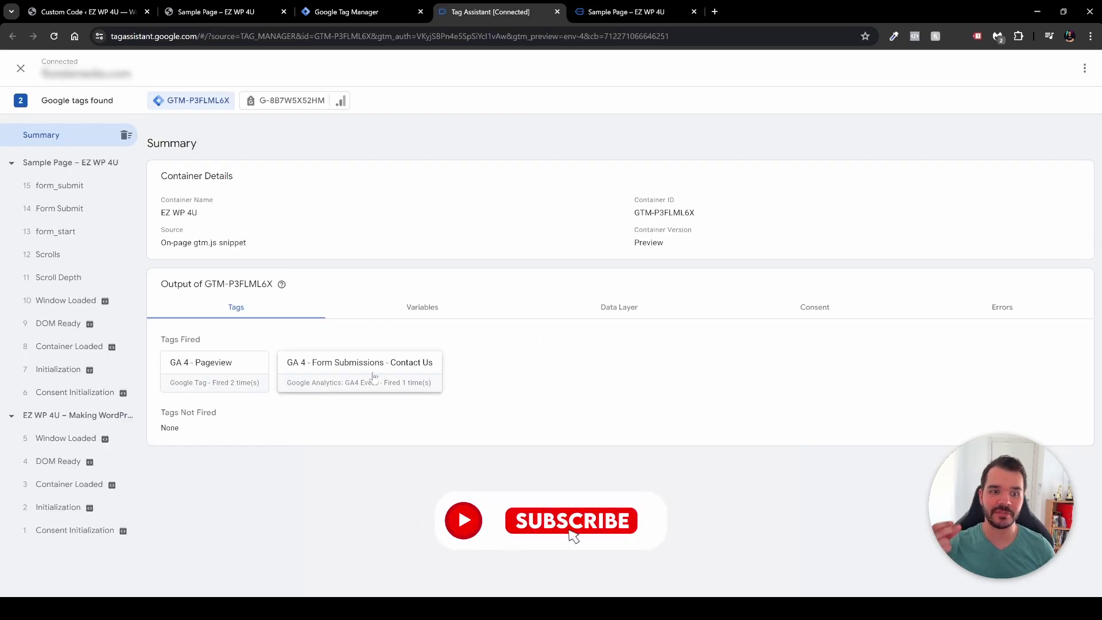
click(626, 11)
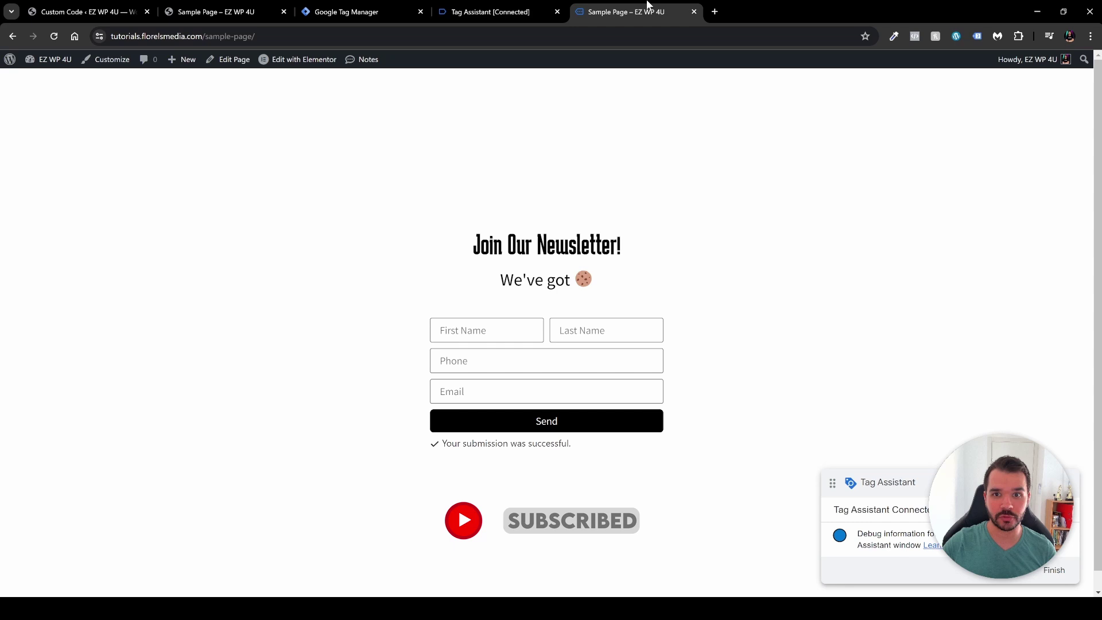
click(489, 11)
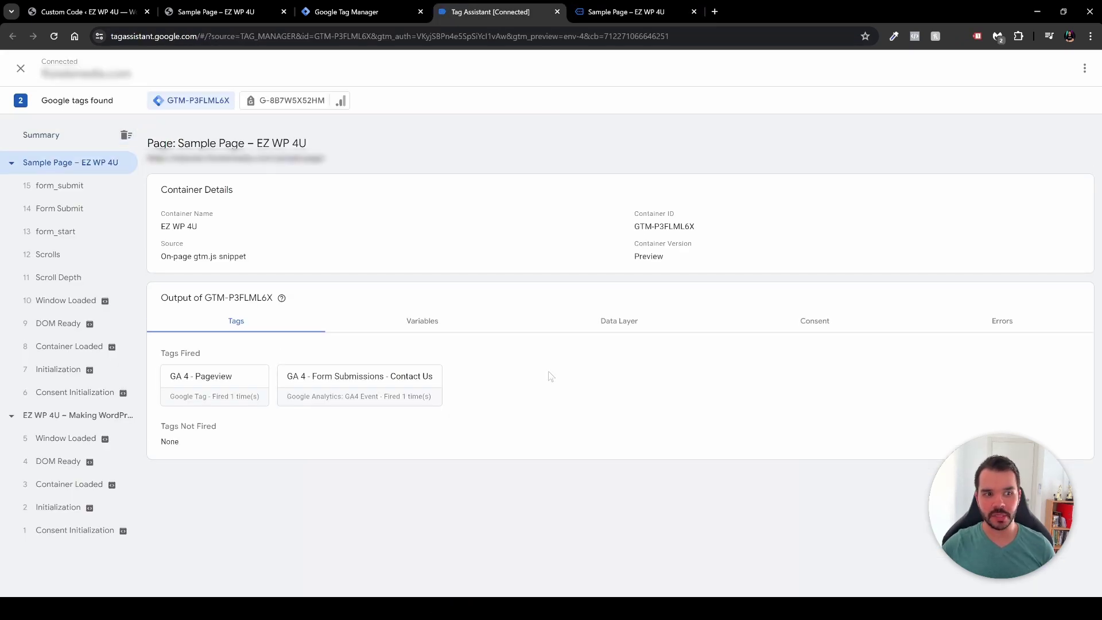
- Inspect the Scroll Depth, Scrolls, form_start and Form Submit events, then close both preview tabs
click(65, 281)
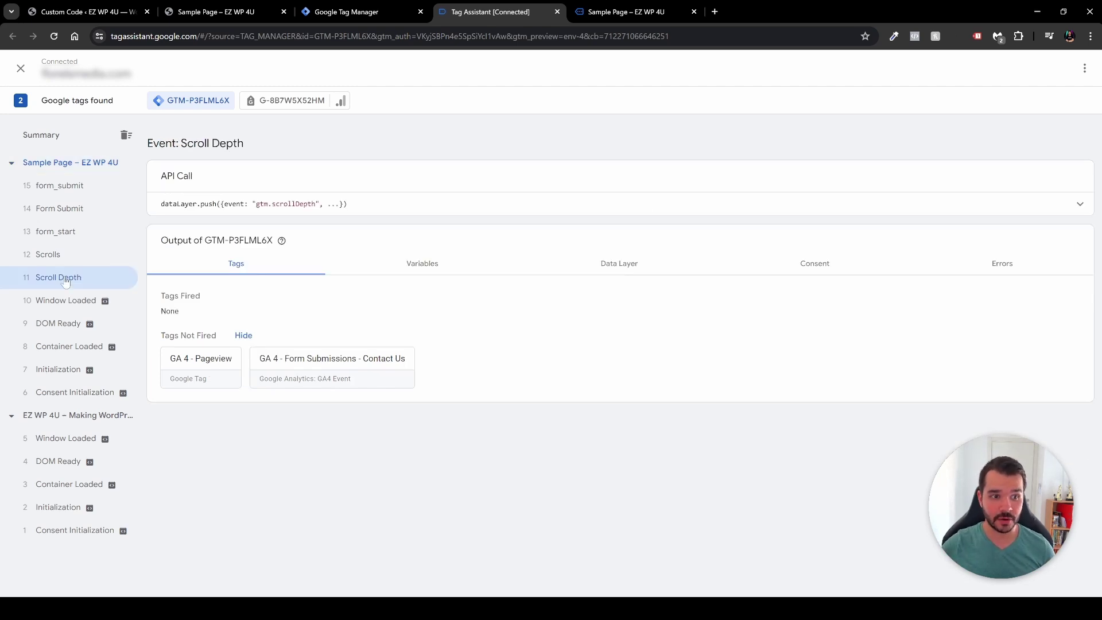
click(62, 256)
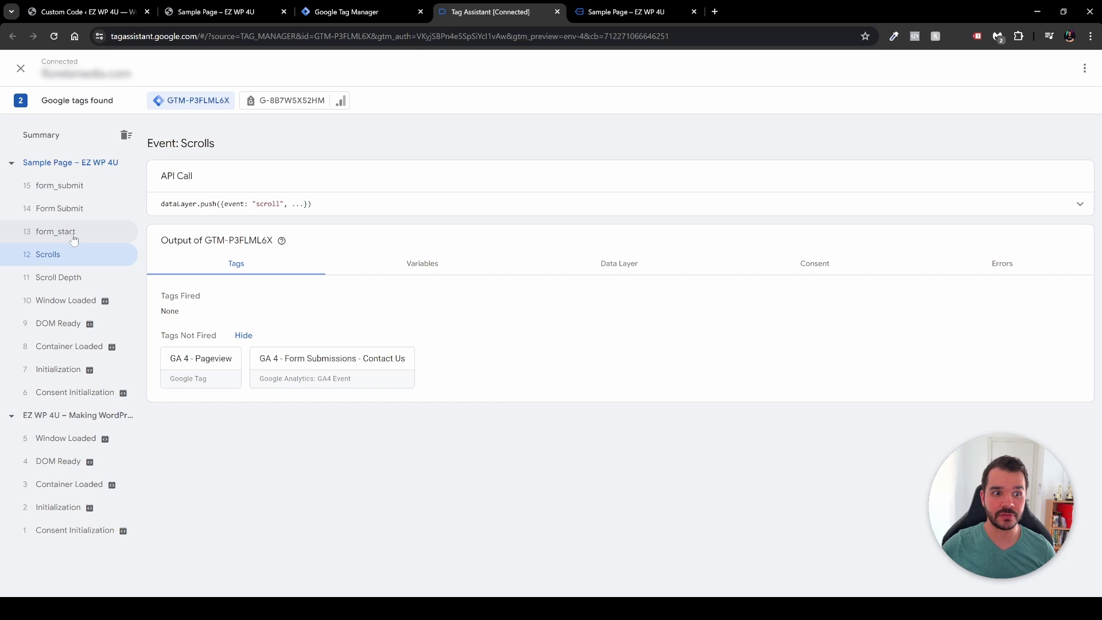
click(74, 239)
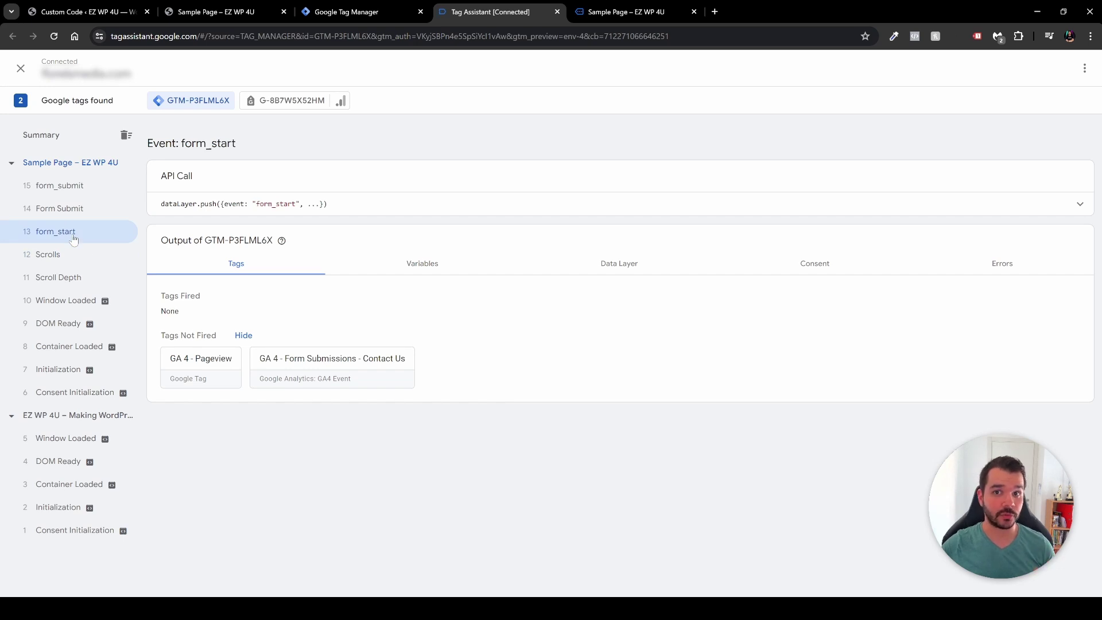
click(82, 213)
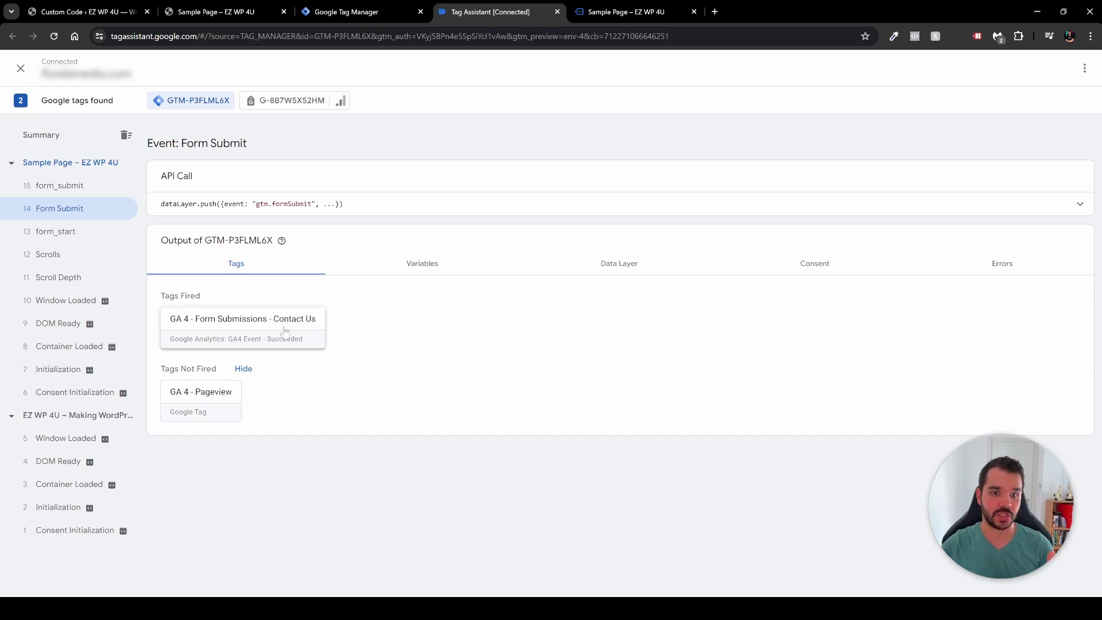
click(70, 165)
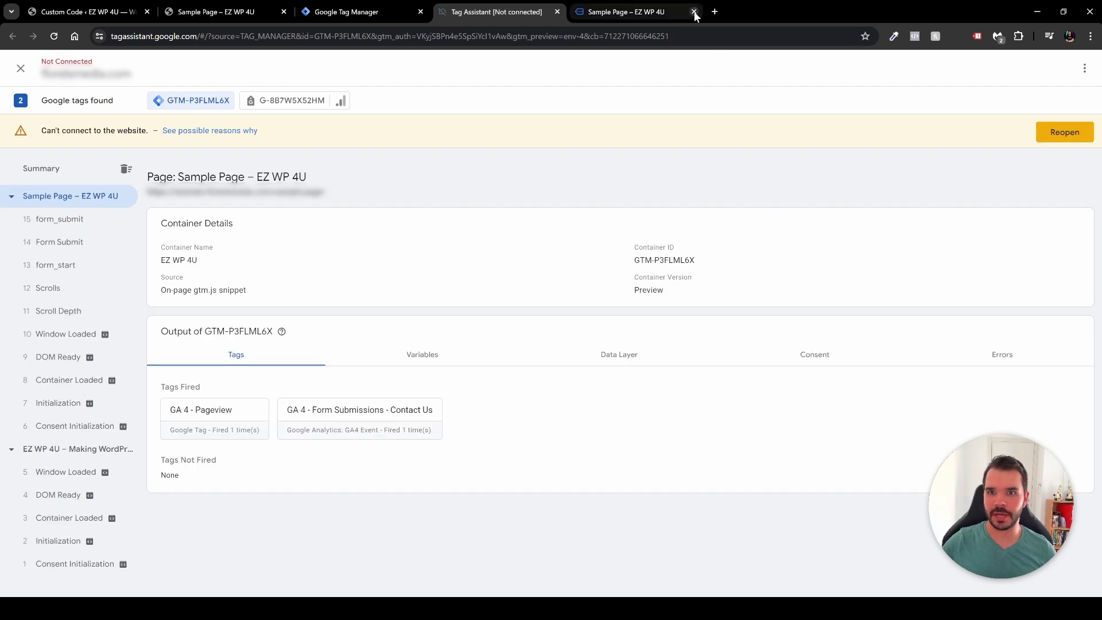
click(694, 12)
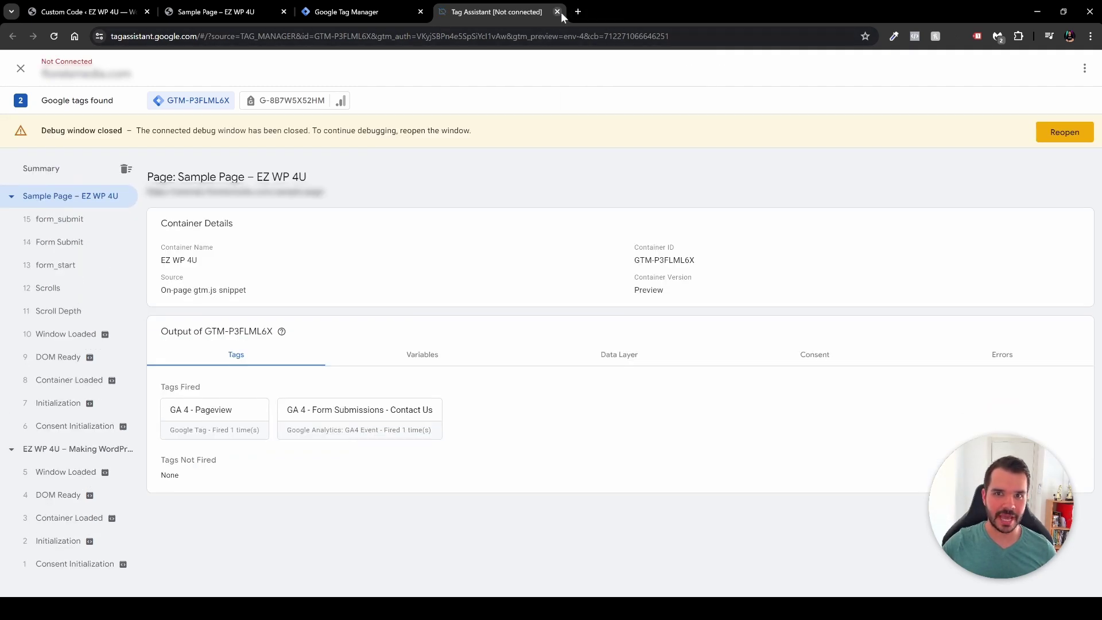
click(557, 12)
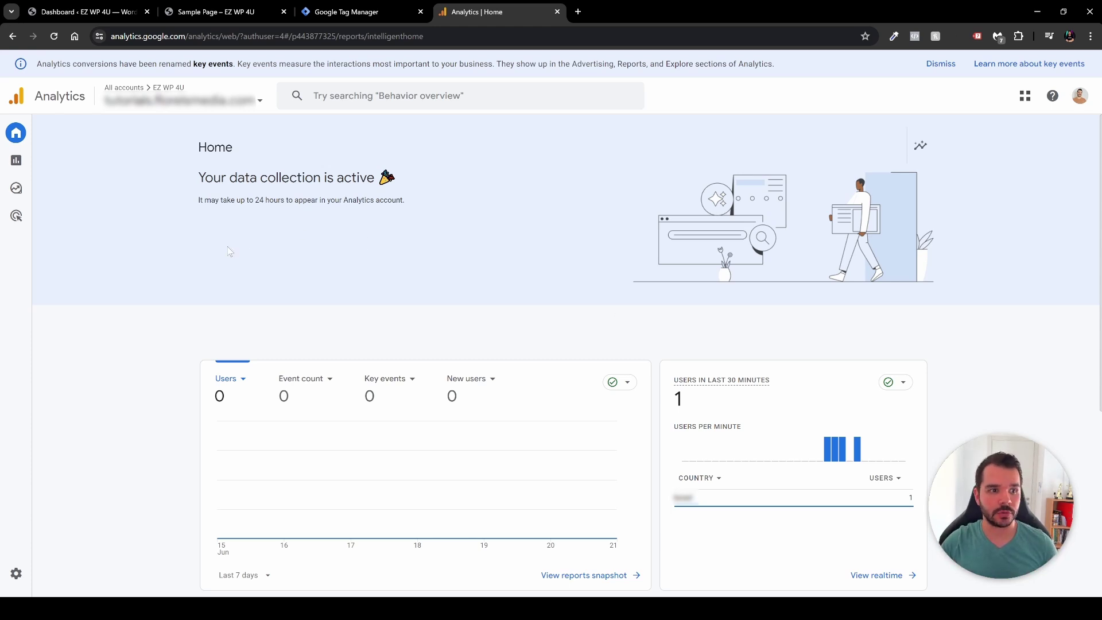
- Open Analytics' Engagement overview report and scroll to the Event count card, still at 0
mouse_move(3, 218)
click(34, 160)
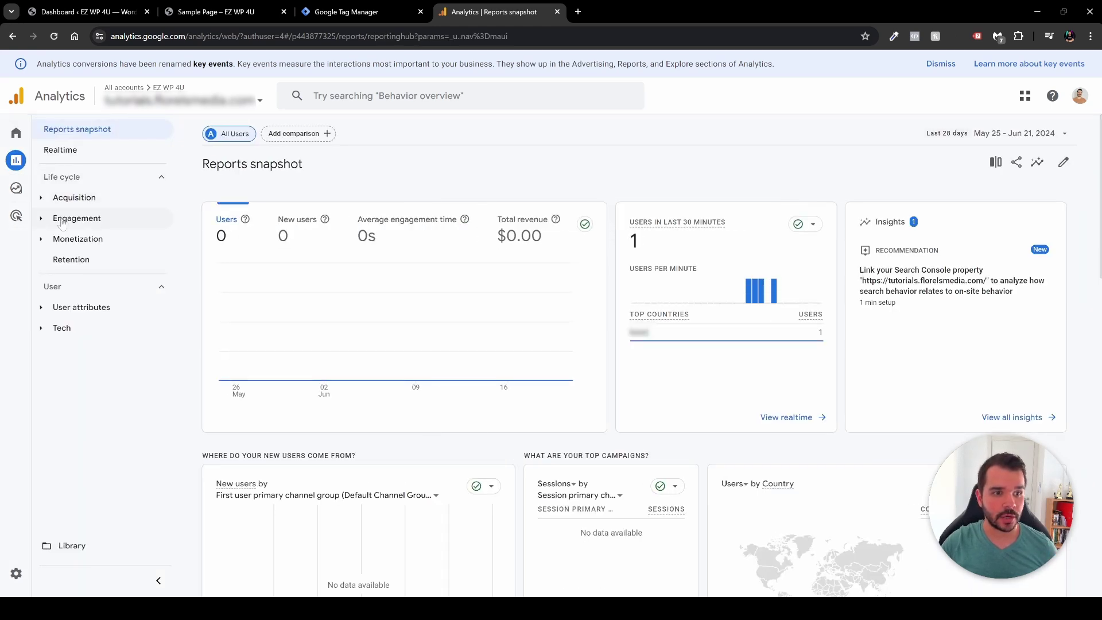
click(67, 223)
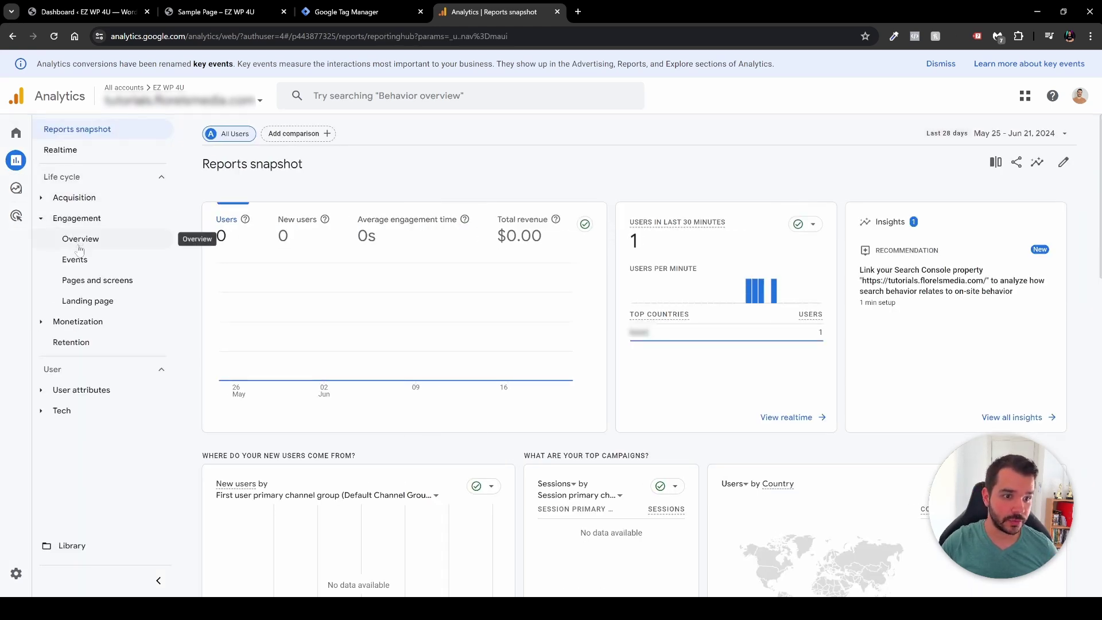
click(84, 245)
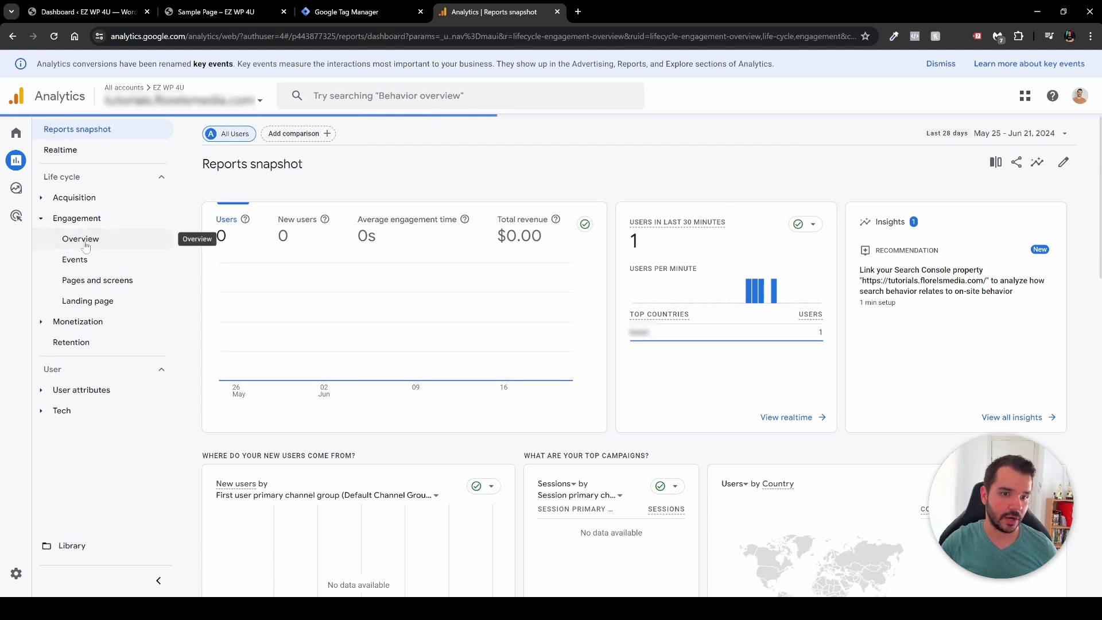
scroll(597, 382, down, 4)
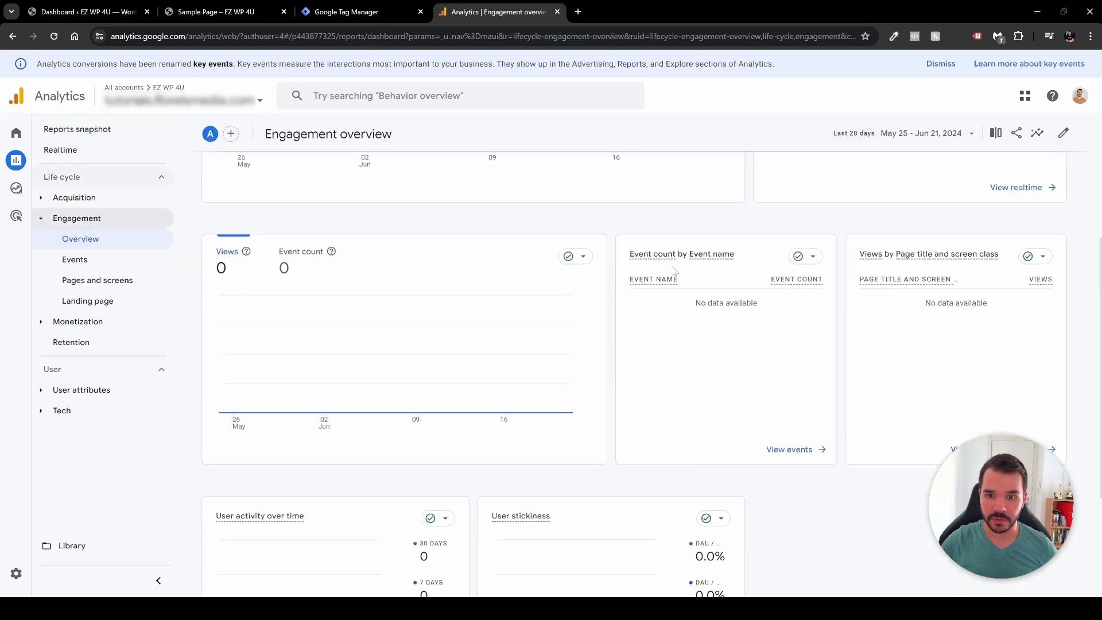